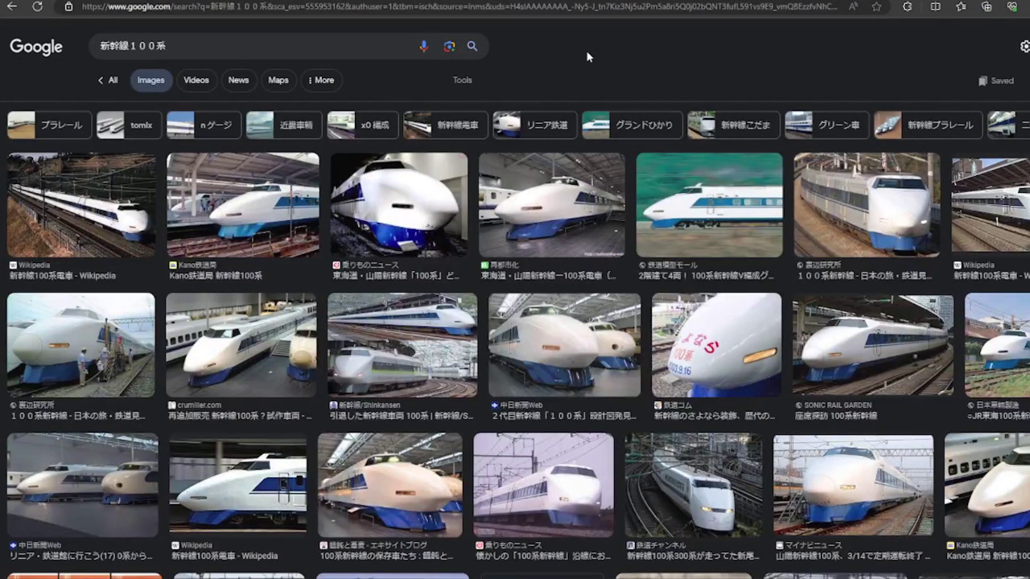
# - Browse the image results for 新幹線１００系 to find a side-view reference photo of the train
pyautogui.scroll(-2, 589, 57)
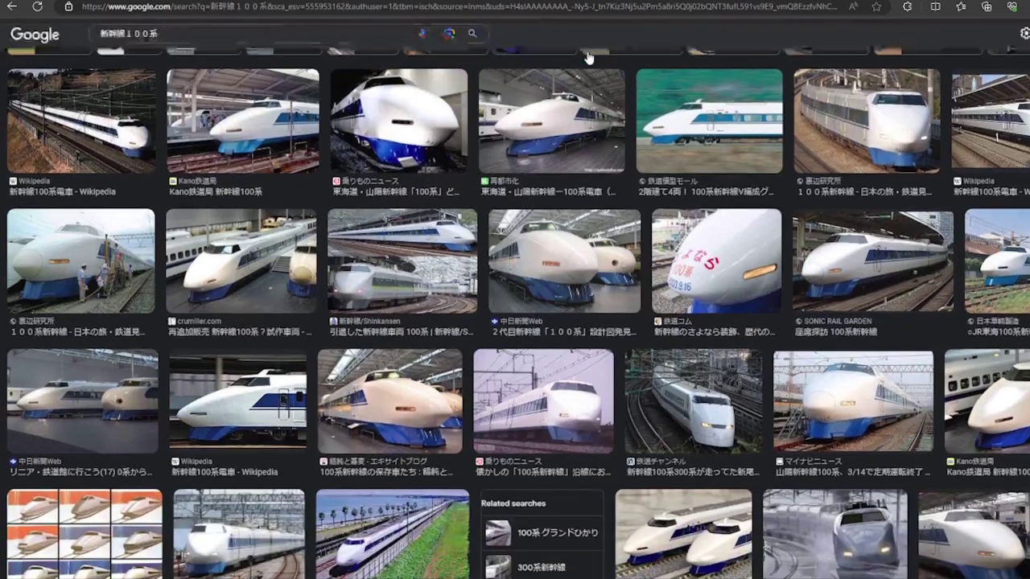
pyautogui.scroll(2, 588, 58)
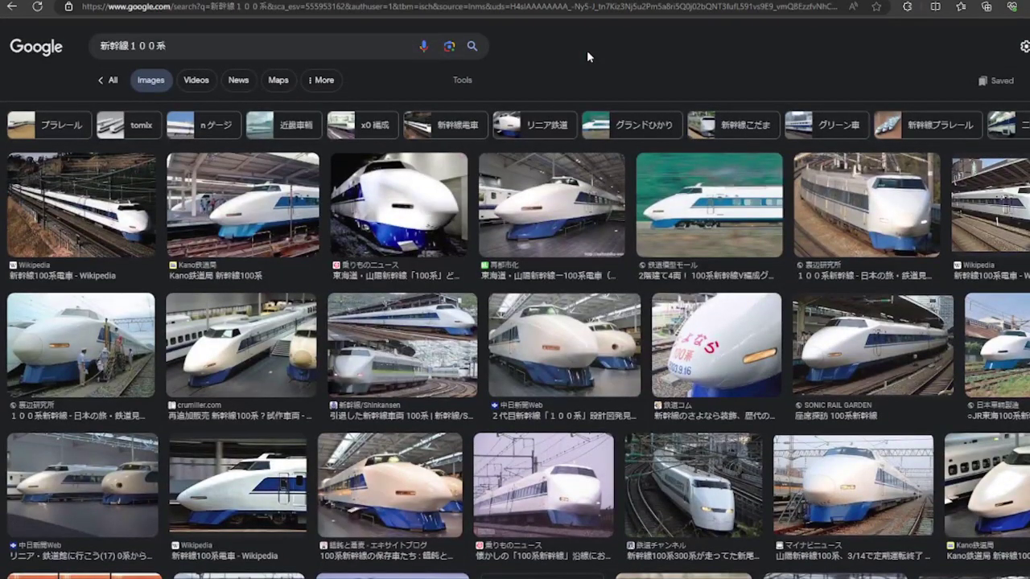
pyautogui.scroll(-4, 586, 50)
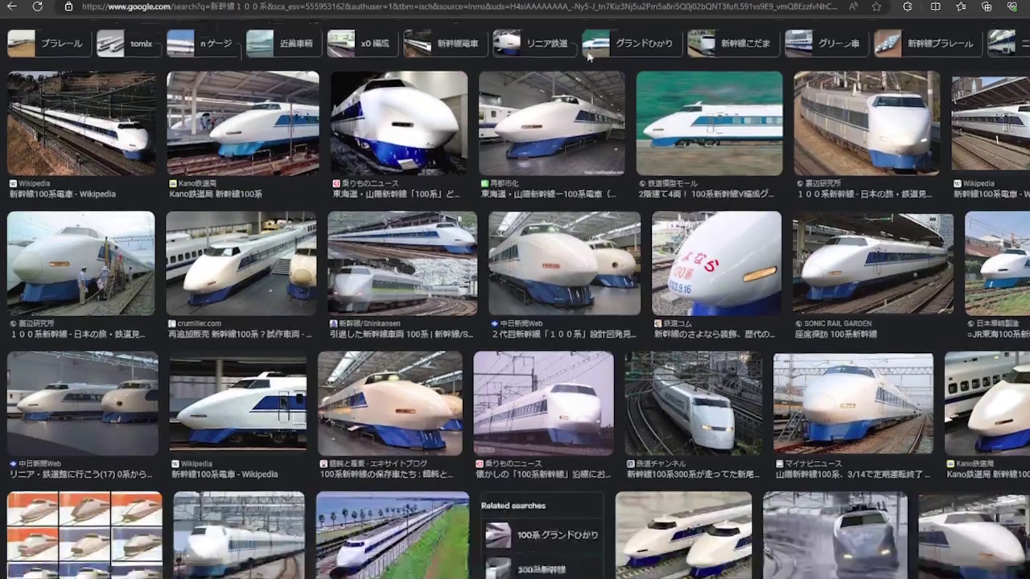
pyautogui.scroll(-3, 588, 58)
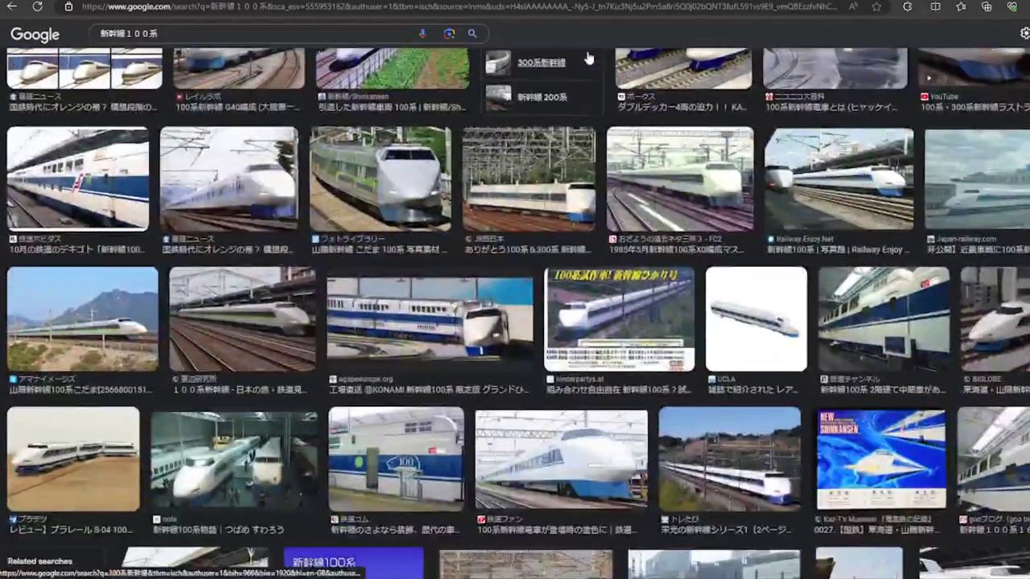
pyautogui.scroll(-2, 589, 58)
pyautogui.scroll(-3, 588, 58)
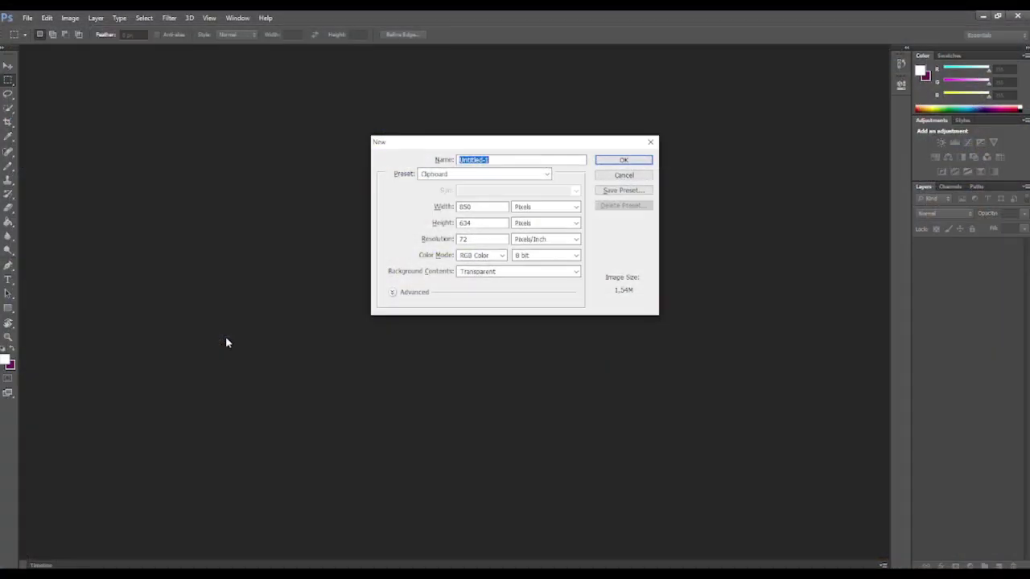
# - Switch to Photoshop and create a new document holding the copied photo of the train and mountain
pyautogui.press('Return')
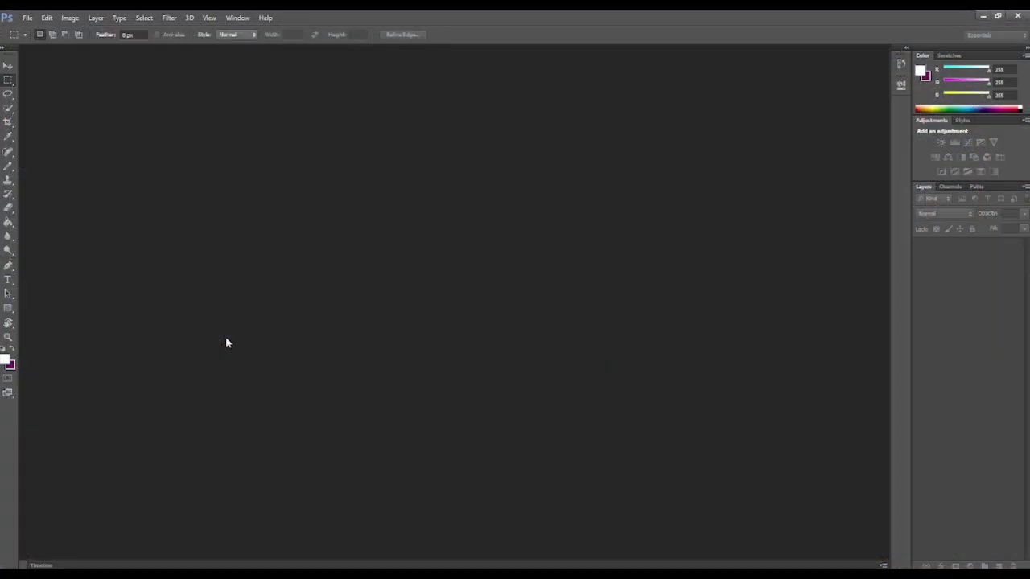
pyautogui.hotkey('ctrl', 'v')
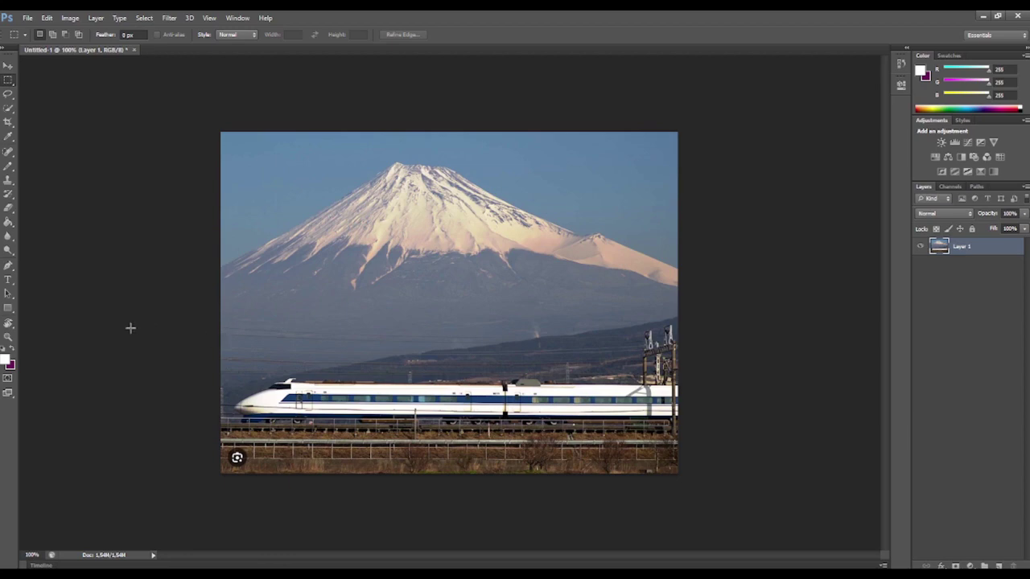
# - Start a free transform on the photo layer and set the interpolation to Nearest Neighbor
pyautogui.press('v')
pyautogui.hotkey('ctrl', 't')
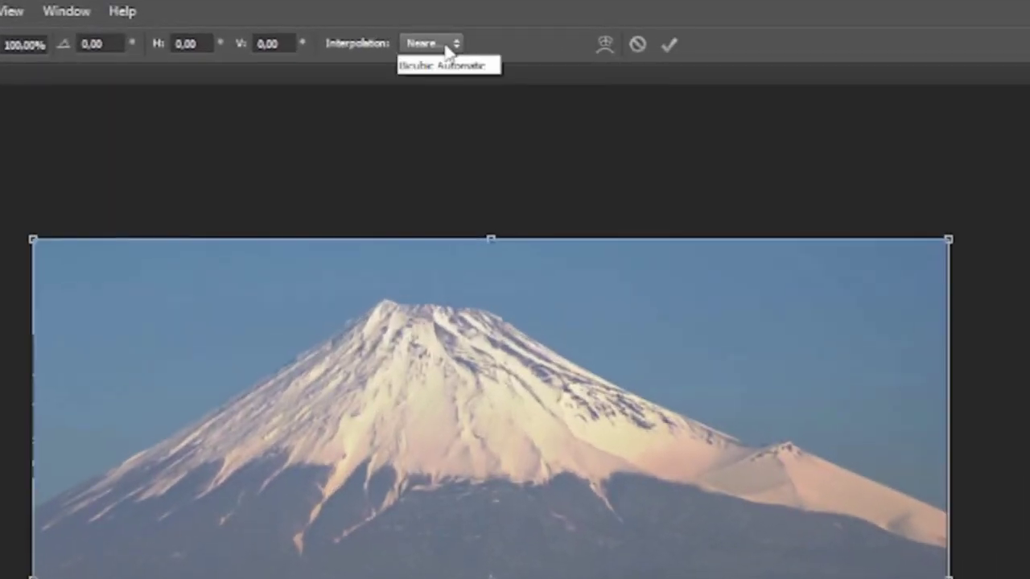
pyautogui.click(420, 33)
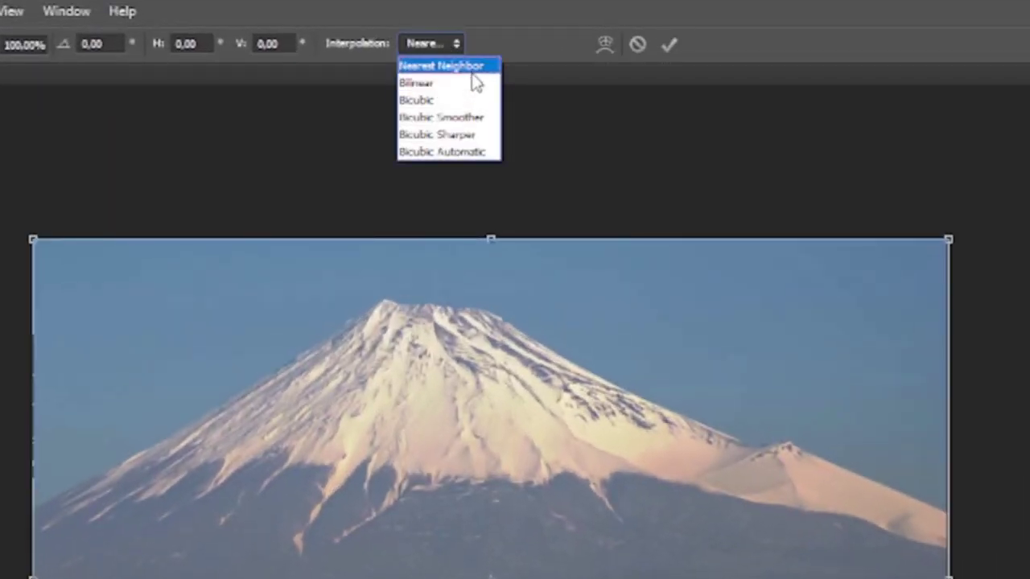
pyautogui.click(483, 71)
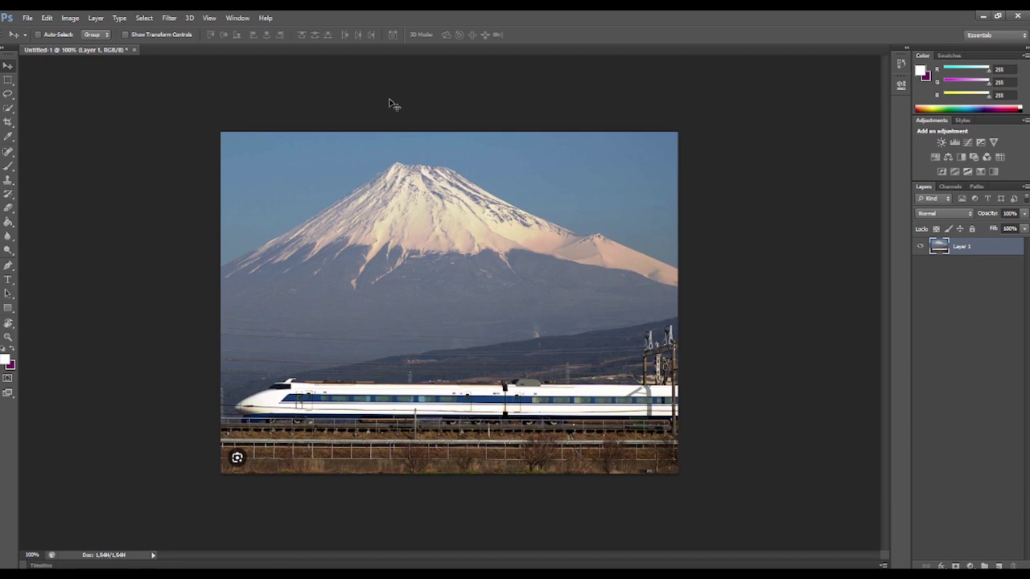
# - Create a new 300 × 32 pixel RGB document at 72 pixels/inch with a transparent background
pyautogui.hotkey('ctrl', 'n')
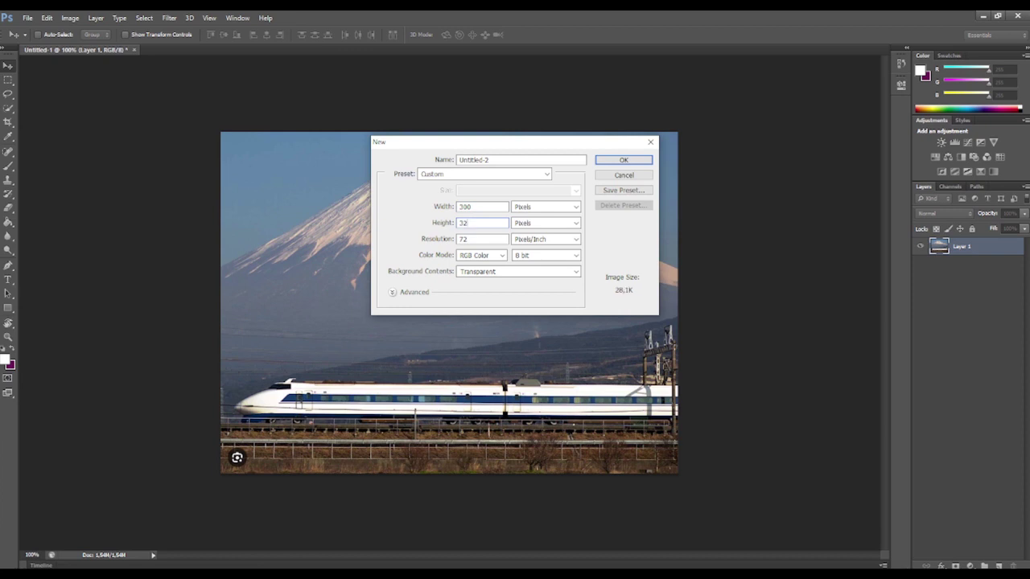
pyautogui.click(625, 161)
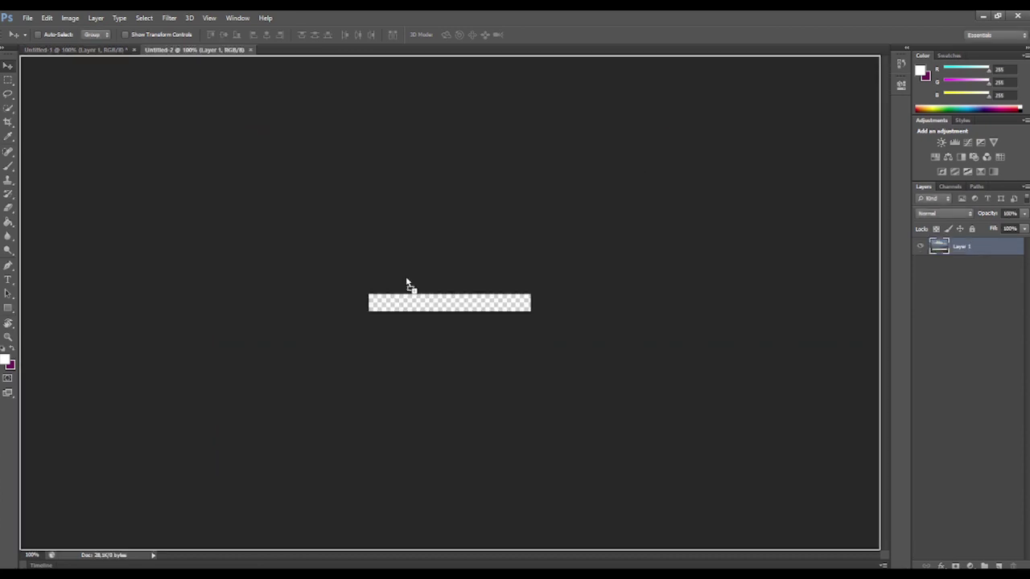
# - Place the train photo in the new document, scaled down and positioned so the train fits the canvas with its nose facing right
pyautogui.hotkey('ctrl', 'v')
pyautogui.hotkey('ctrl', 't')
pyautogui.moveTo(719, 407); pyautogui.dragTo(525, 263)
pyautogui.moveTo(504, 248); pyautogui.dragTo(510, 304)
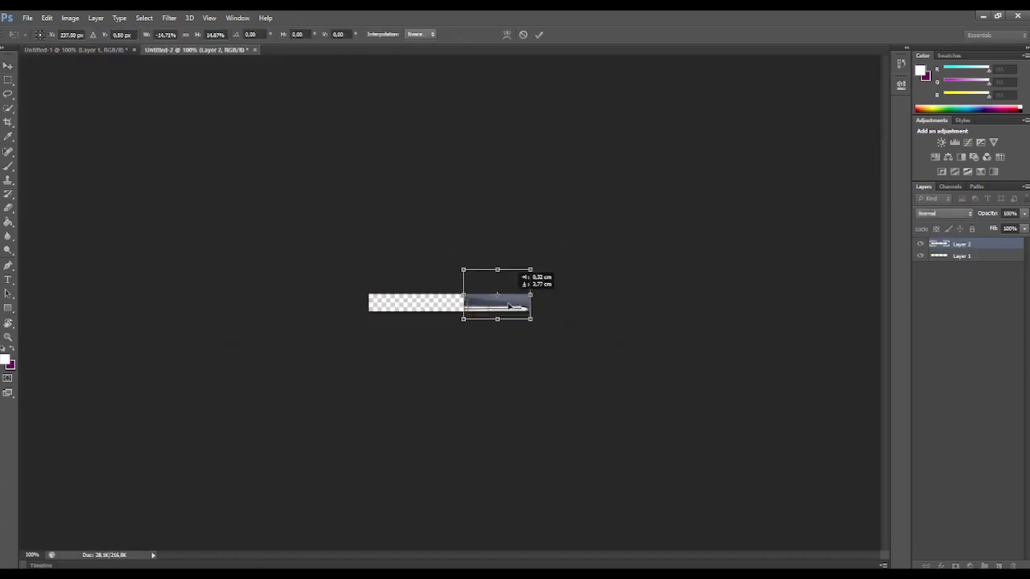
pyautogui.moveTo(464, 269); pyautogui.dragTo(338, 244)
pyautogui.moveTo(496, 307); pyautogui.dragTo(491, 315)
pyautogui.press('Escape')
# - Add a new layer for the drawing and set the Pencil tip to 1 px with 100% hardness
pyautogui.hotkey('ctrl', 'shift', 'n')
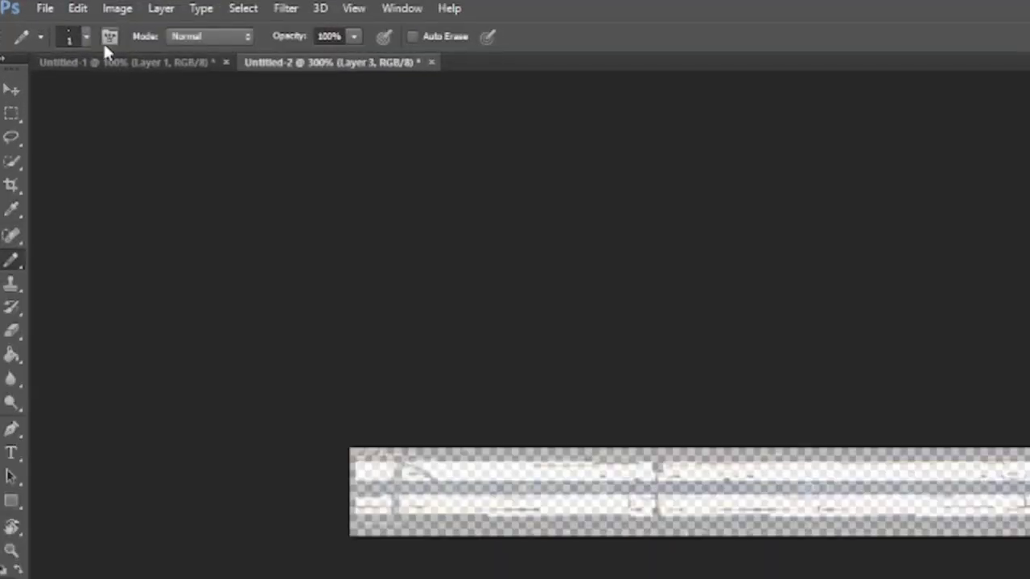
pyautogui.click(87, 37)
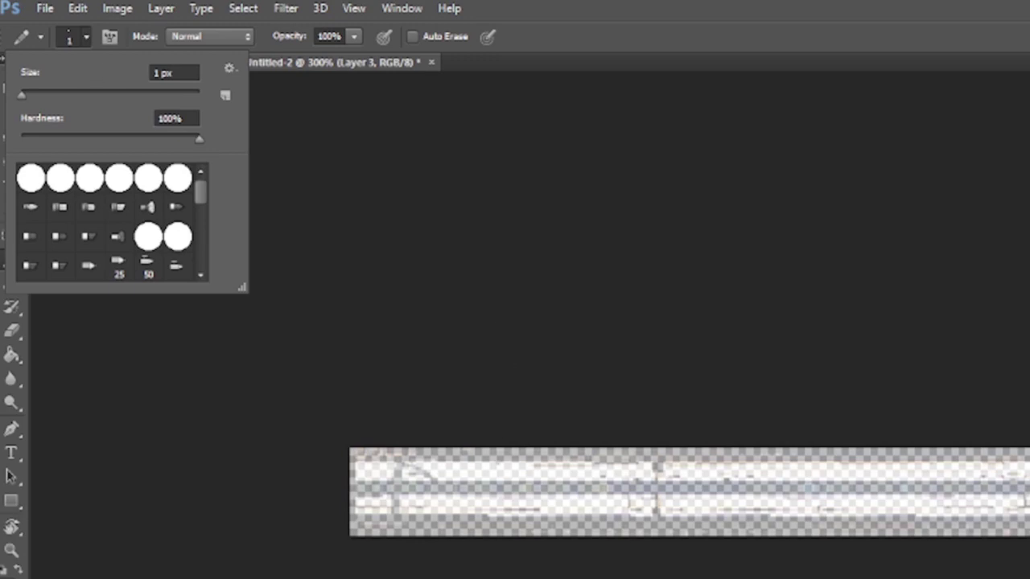
pyautogui.press('Escape')
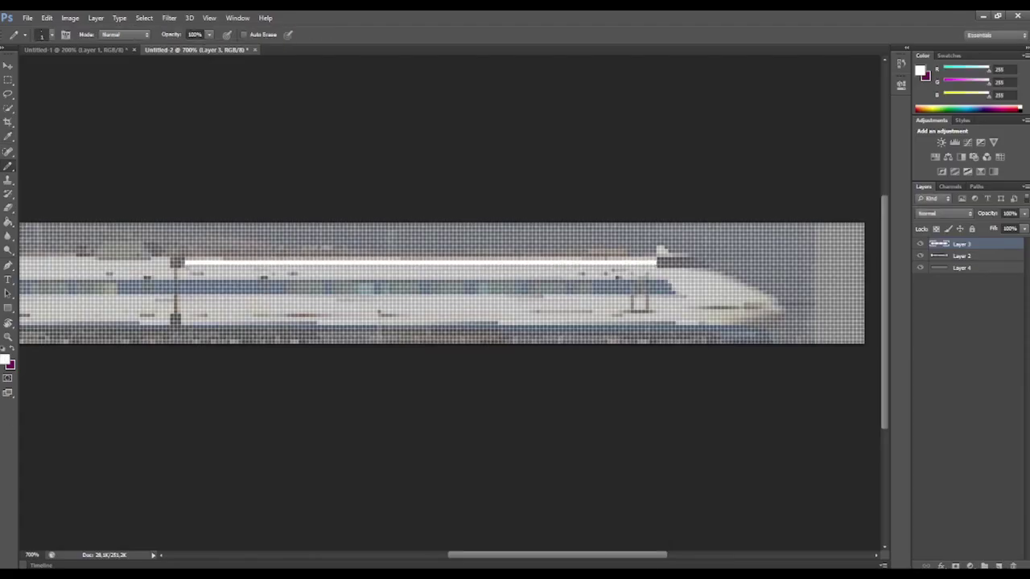
# - Paint the front car's upper body white above the blue window stripe, leaving the door frames and small vents uncovered
pyautogui.moveTo(253, 277); pyautogui.dragTo(412, 277)
pyautogui.hotkey('ctrl', 'z')
pyautogui.moveTo(275, 278); pyautogui.dragTo(659, 278)
pyautogui.moveTo(189, 271); pyautogui.dragTo(251, 271)
pyautogui.moveTo(190, 266); pyautogui.dragTo(655, 267)
pyautogui.moveTo(187, 274); pyautogui.dragTo(271, 274)
pyautogui.click(613, 274)
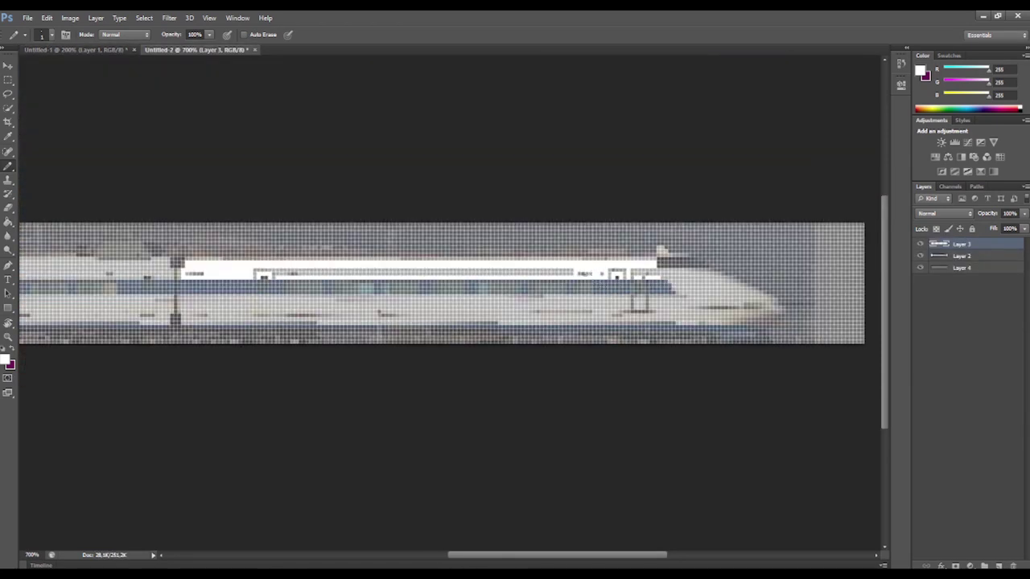
pyautogui.moveTo(587, 274)
pyautogui.mouseDown()
pyautogui.moveTo(277, 274)
pyautogui.moveTo(643, 276)
pyautogui.moveTo(568, 296)
pyautogui.mouseUp()
pyautogui.press('m')
pyautogui.press('p')
pyautogui.press('b')
# - Trace the white upper contour of the train's nose, comparing it with the reference photo in the other document
pyautogui.click(76, 50)
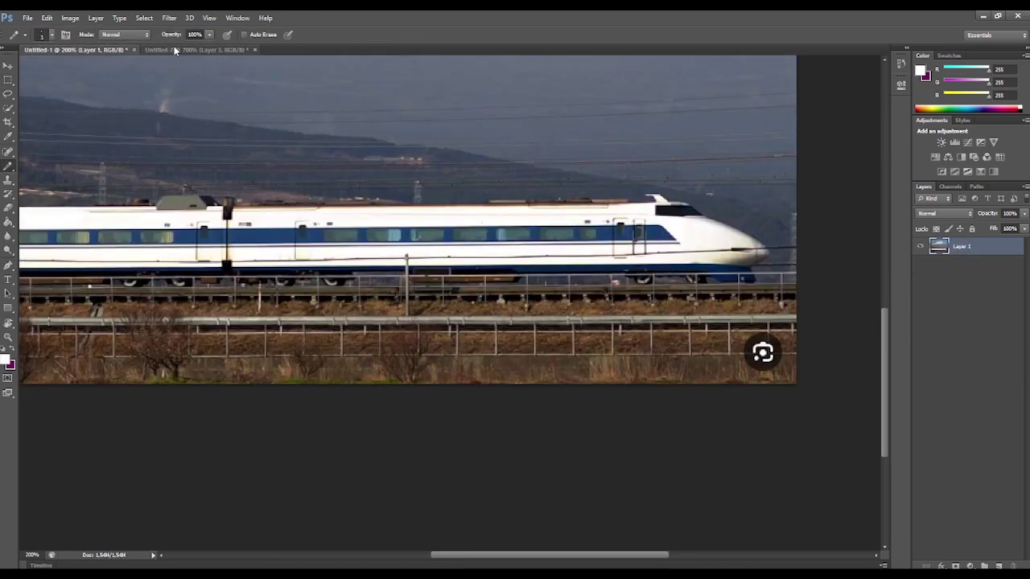
pyautogui.click(175, 50)
pyautogui.moveTo(661, 273); pyautogui.dragTo(708, 272)
pyautogui.moveTo(708, 274); pyautogui.dragTo(760, 300)
pyautogui.click(76, 50)
pyautogui.click(196, 50)
pyautogui.click(75, 50)
pyautogui.click(196, 50)
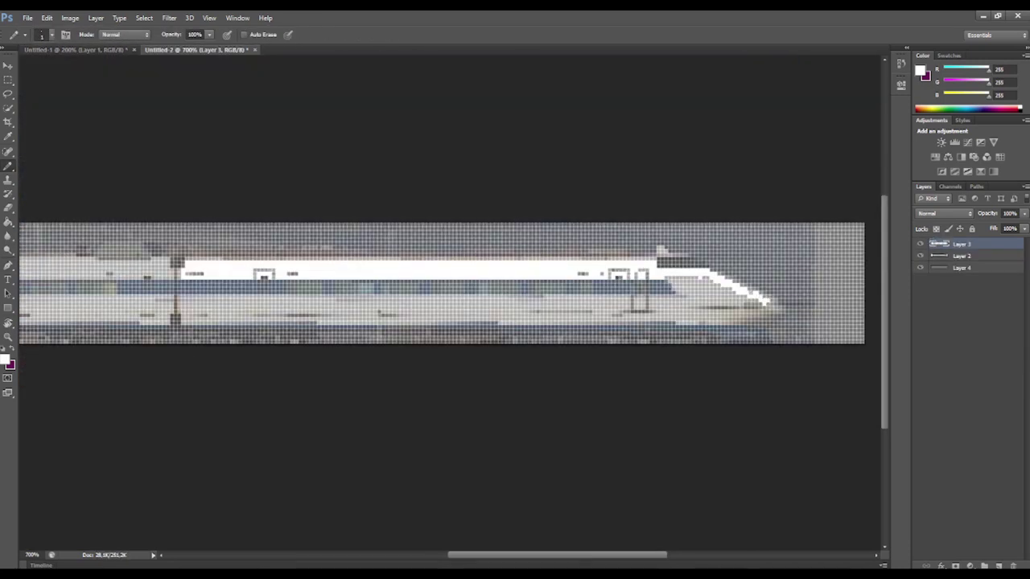
# - Draw the white line directly beneath the window stripe along the front car, working around the doors
pyautogui.moveTo(277, 297); pyautogui.dragTo(607, 297)
pyautogui.moveTo(613, 296); pyautogui.dragTo(644, 297)
pyautogui.moveTo(649, 297); pyautogui.dragTo(685, 297)
pyautogui.moveTo(259, 300); pyautogui.dragTo(267, 300)
pyautogui.moveTo(251, 297); pyautogui.dragTo(182, 297)
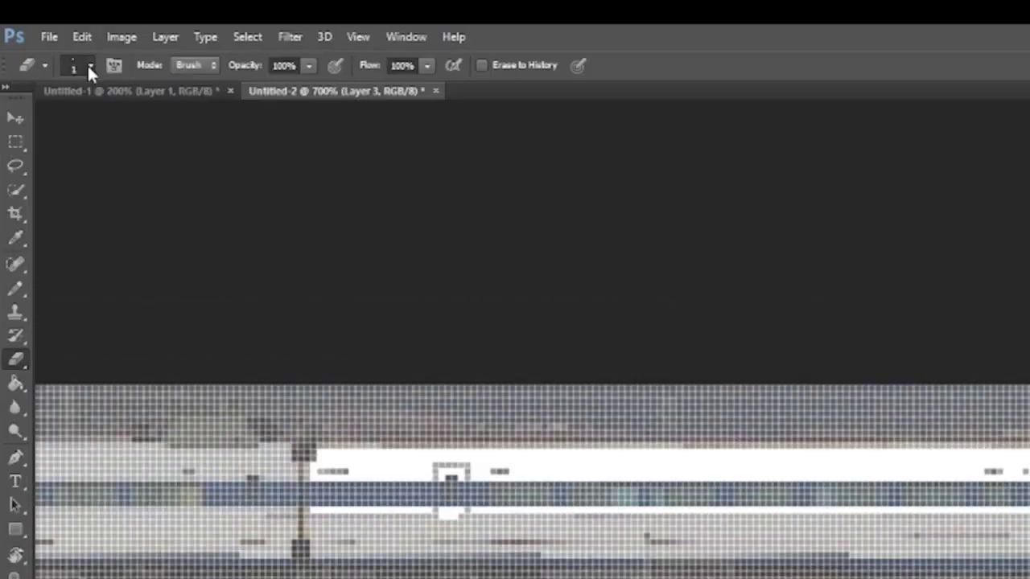
# - Set up the Eraser with a 1 px tip at 100% hardness and adjust its diameter over the canvas
pyautogui.click(89, 65)
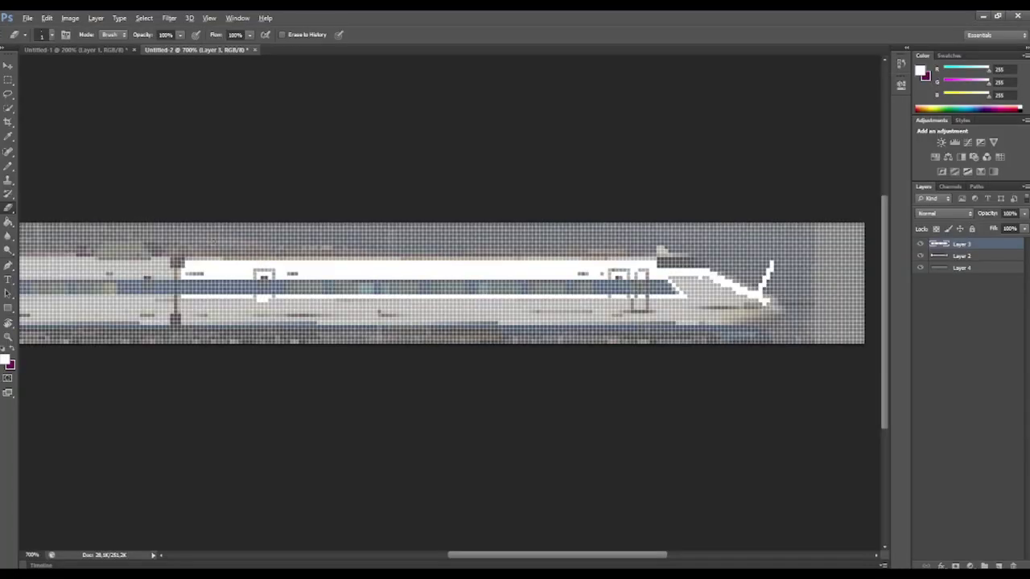
pyautogui.keyDown('alt'); pyautogui.rightClick(215, 242); pyautogui.keyUp('alt')
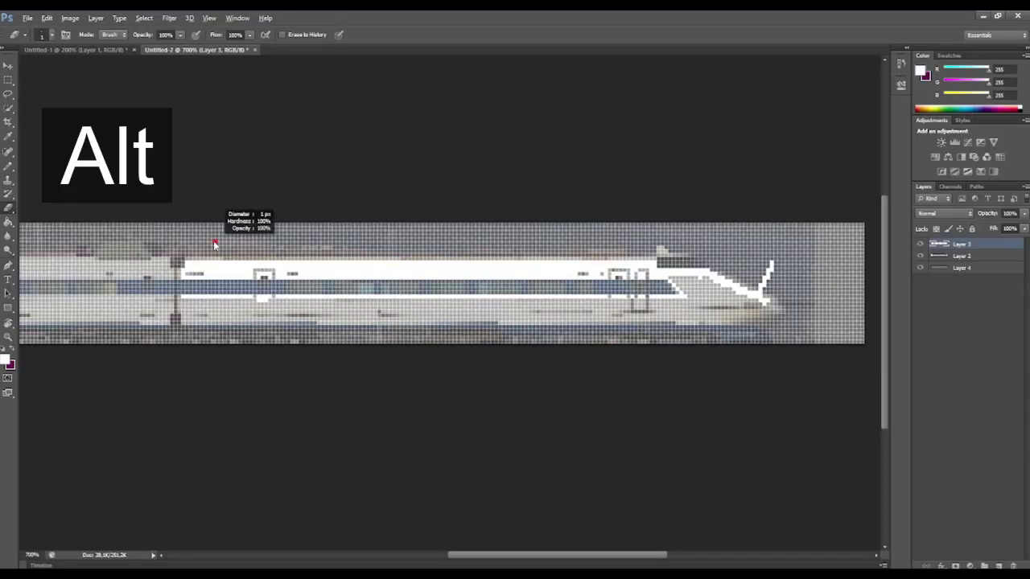
pyautogui.moveTo(216, 245)
pyautogui.mouseDown()
pyautogui.moveTo(249, 245)
pyautogui.moveTo(212, 243)
pyautogui.moveTo(246, 208)
pyautogui.moveTo(234, 87)
pyautogui.moveTo(229, 258)
pyautogui.moveTo(178, 272)
pyautogui.mouseUp()
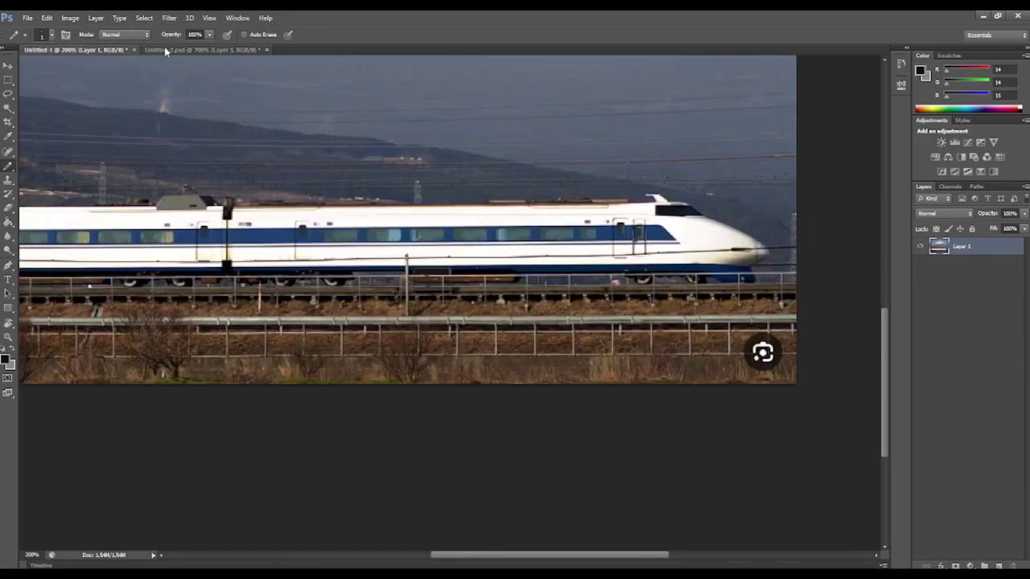
# - Duplicate the finished train layer in Untitled-2.psd and hide the original layer
pyautogui.click(164, 50)
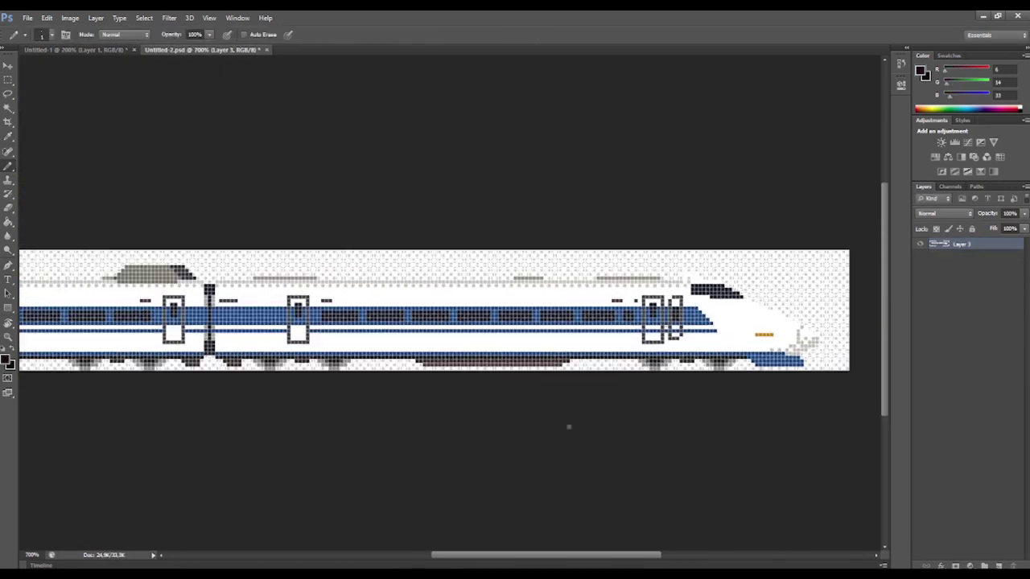
pyautogui.hotkey('ctrl', '-')
pyautogui.hotkey('ctrl', '-')
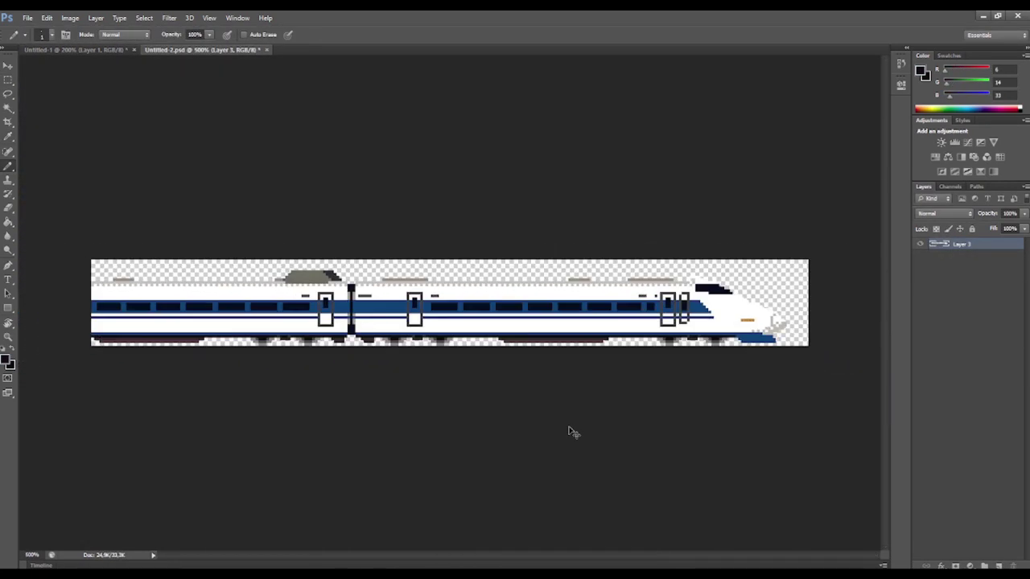
pyautogui.hotkey('ctrl', 'j')
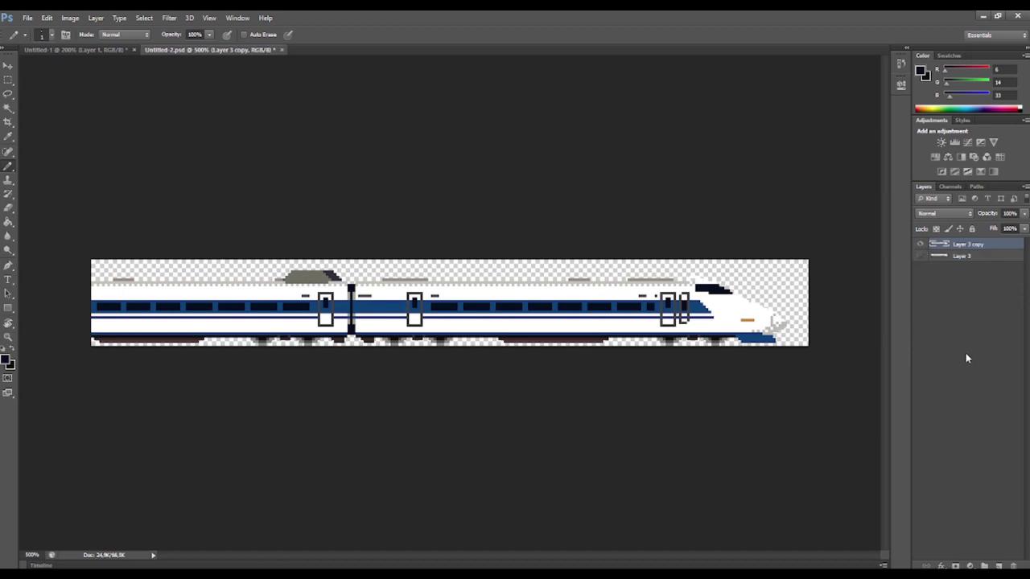
# - Select the upper part of the train on the duplicate layer, shift it down by one pixel and deselect it
pyautogui.press('m')
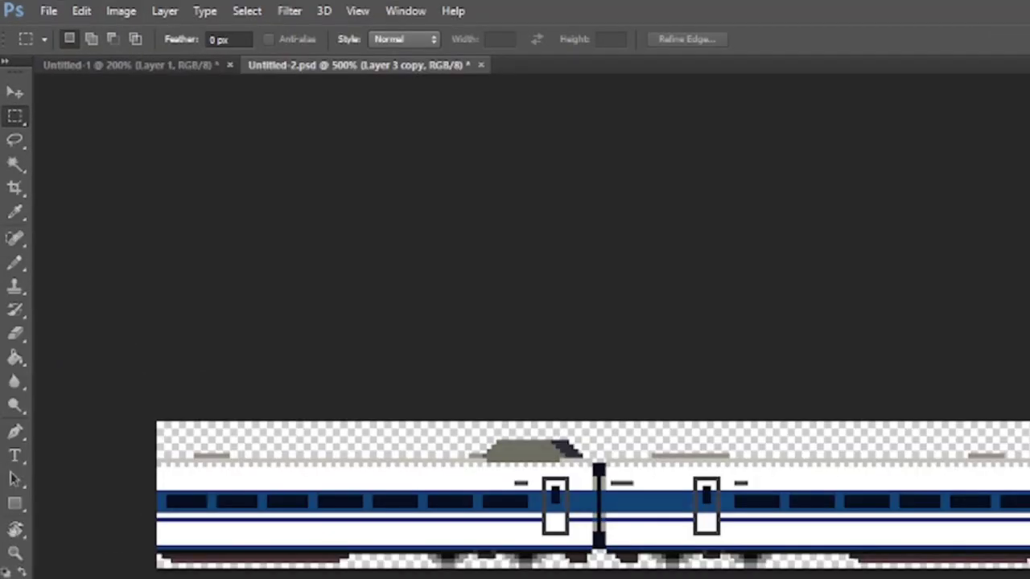
pyautogui.hotkey('ctrl', 't')
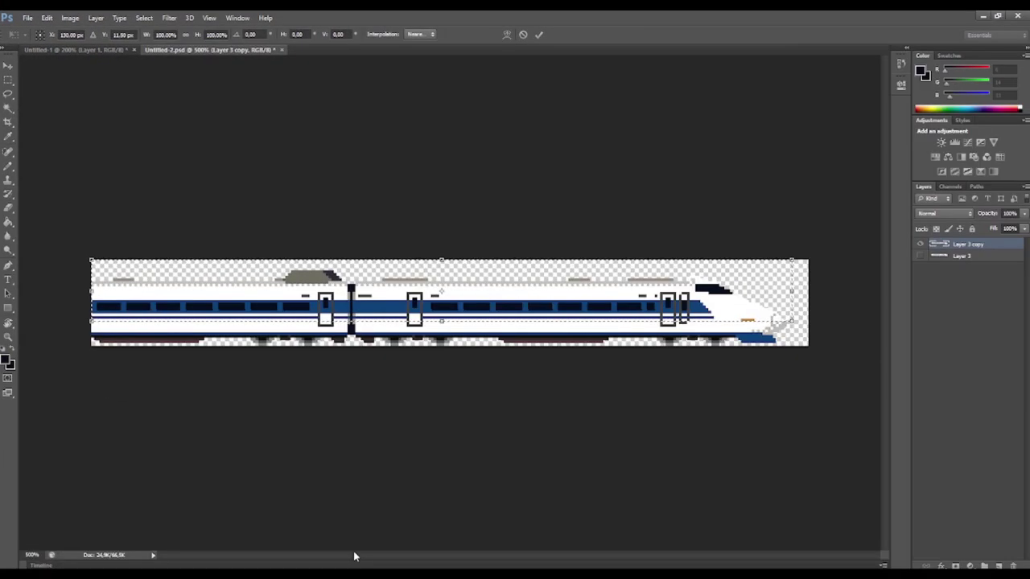
pyautogui.press('Down')
pyautogui.press('Return')
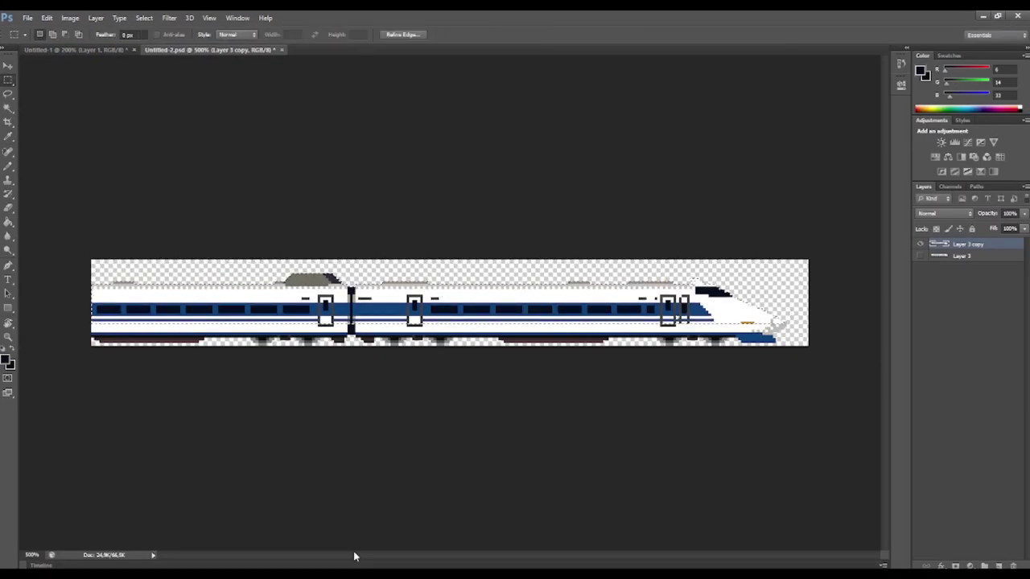
pyautogui.hotkey('ctrl', 'd')
# - Enlarge the canvas proportionally around its centre with the Crop tool to about six times its width
pyautogui.hotkey('ctrl', '-')
pyautogui.hotkey('ctrl', '-')
pyautogui.hotkey('ctrl', '-')
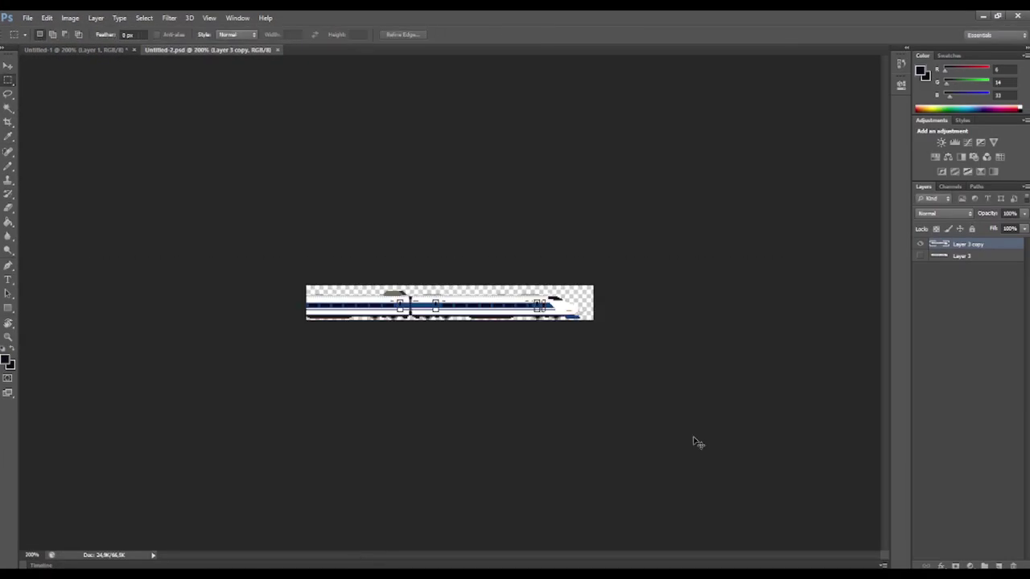
pyautogui.hotkey('ctrl', '-')
pyautogui.hotkey('ctrl', '+')
pyautogui.hotkey('ctrl', '-')
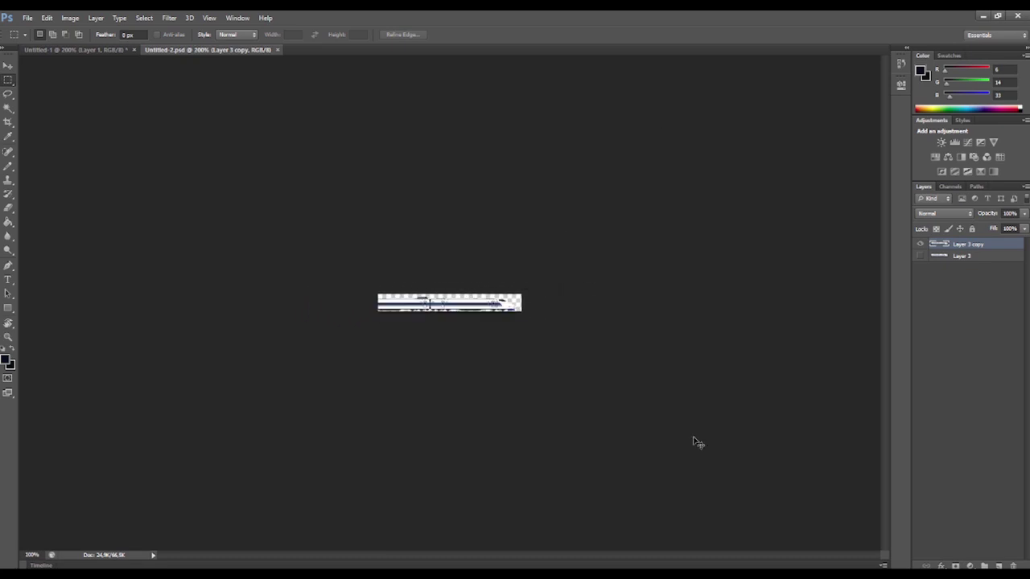
pyautogui.press('c')
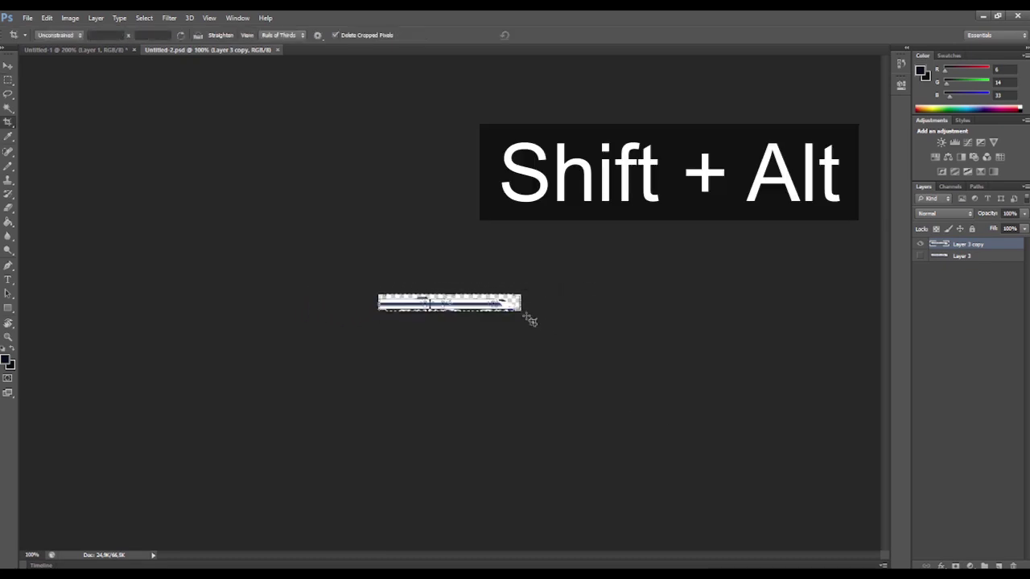
pyautogui.moveTo(522, 309); pyautogui.dragTo(860, 427)
pyautogui.press('Return')
# - Select both train layers and enlarge them together to fill the canvas, using Nearest Neighbor interpolation
pyautogui.keyDown('shift'); pyautogui.click(974, 260); pyautogui.keyUp('shift')
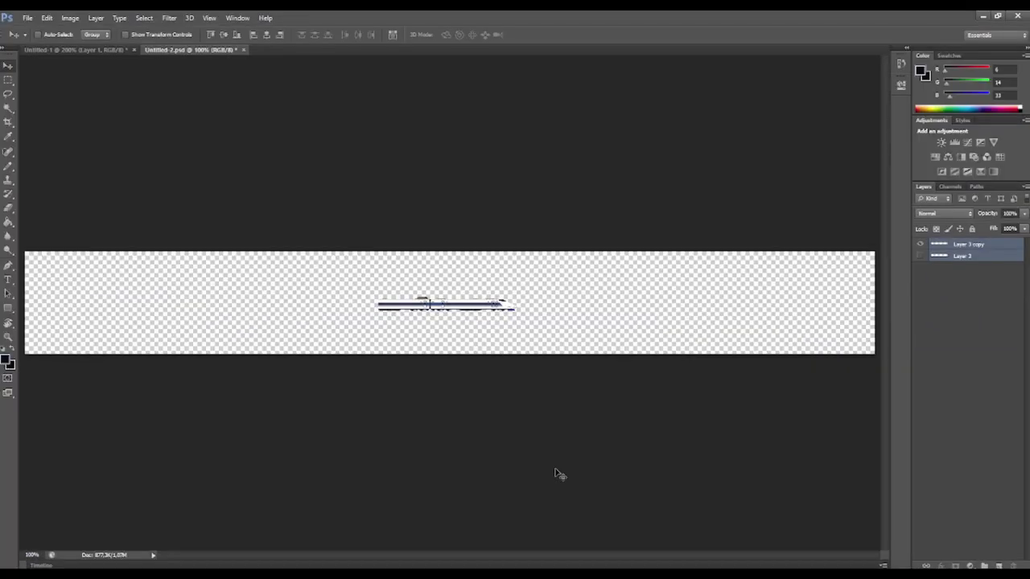
pyautogui.hotkey('ctrl', 't')
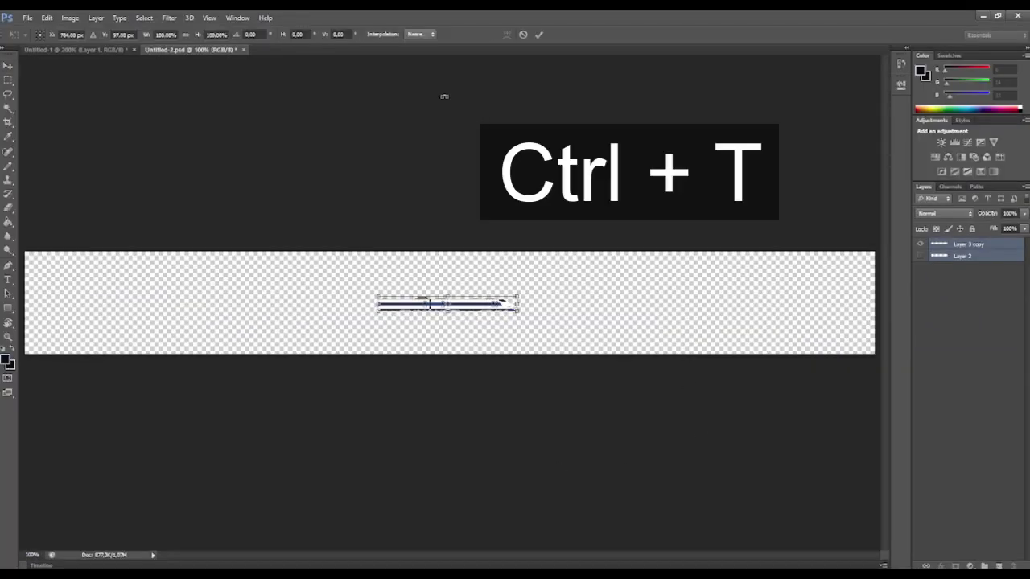
pyautogui.click(420, 34)
pyautogui.click(441, 47)
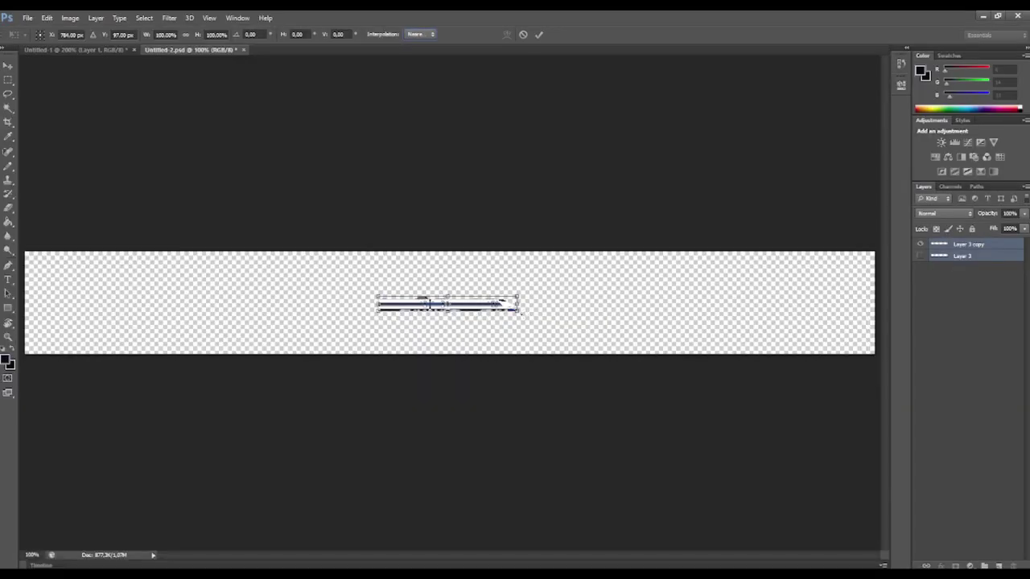
pyautogui.moveTo(520, 311); pyautogui.dragTo(893, 407)
pyautogui.press('Return')
# - Start saving a copy of the enlarged train frame to the desktop in PNG format
pyautogui.click(28, 17)
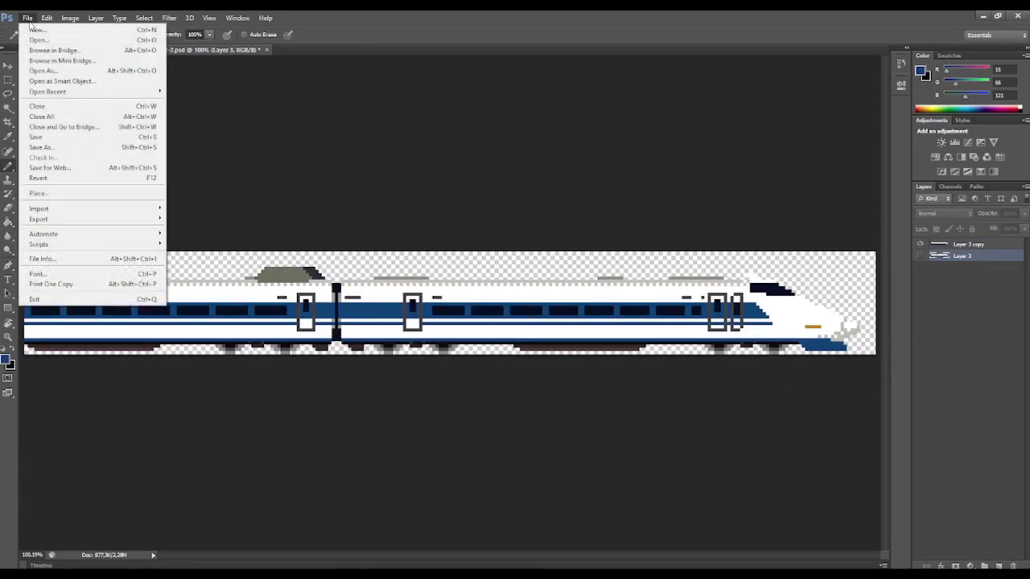
pyautogui.click(59, 148)
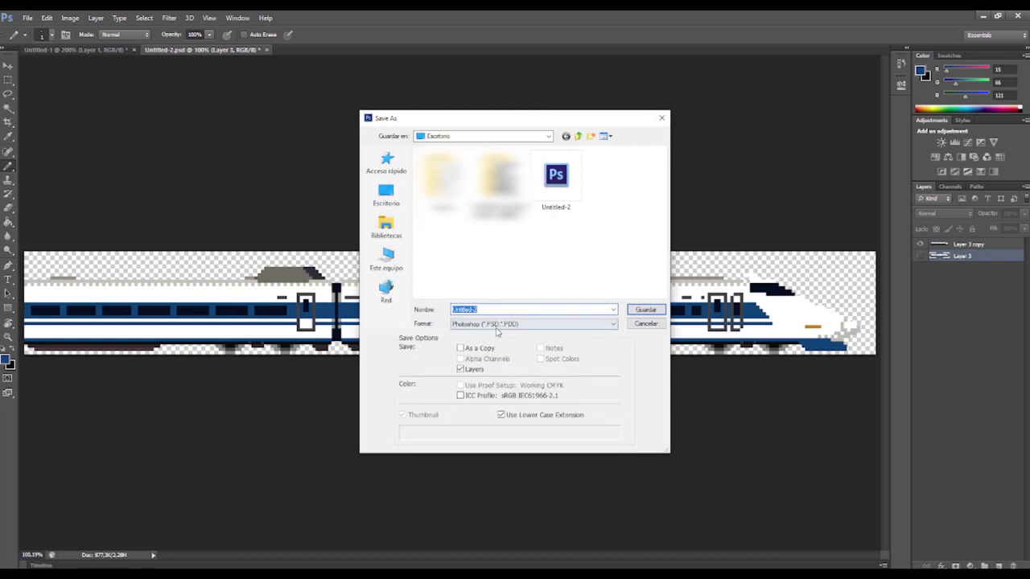
pyautogui.click(496, 324)
pyautogui.click(493, 444)
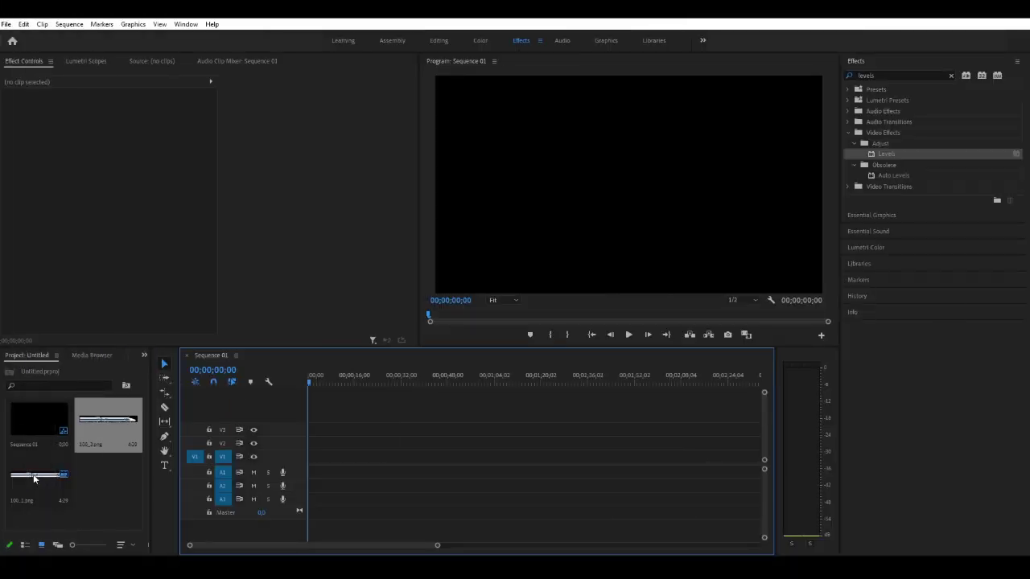
# - Switch to Premiere Pro and place 100_1.png on track V3 and 100_2.png on V2 at the start of Sequence 01
pyautogui.moveTo(39, 475); pyautogui.dragTo(309, 433)
pyautogui.moveTo(124, 434); pyautogui.dragTo(310, 447)
pyautogui.moveTo(436, 546); pyautogui.dragTo(232, 546)
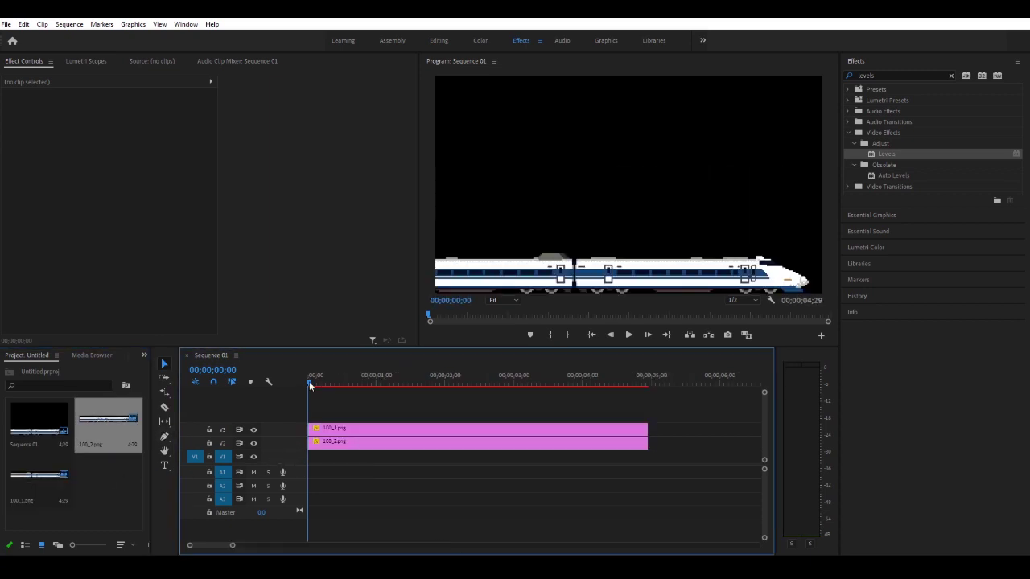
# - Trim the 100_1.png clip on V3 so that it ends at 00;00;00;05
pyautogui.press('Right')
pyautogui.press('Right')
pyautogui.press('Right')
pyautogui.press('Right')
pyautogui.press('Right')
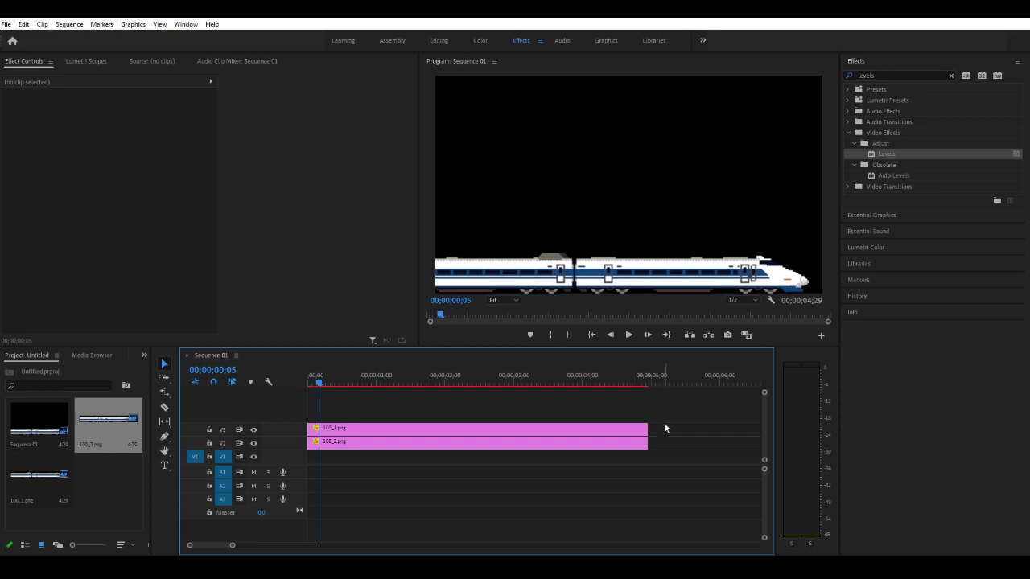
pyautogui.moveTo(643, 428); pyautogui.dragTo(343, 435)
# - Place the 100_2.png clip on V2 directly after 100_1.png and trim it to end at 00;00;00;08
pyautogui.click(322, 384)
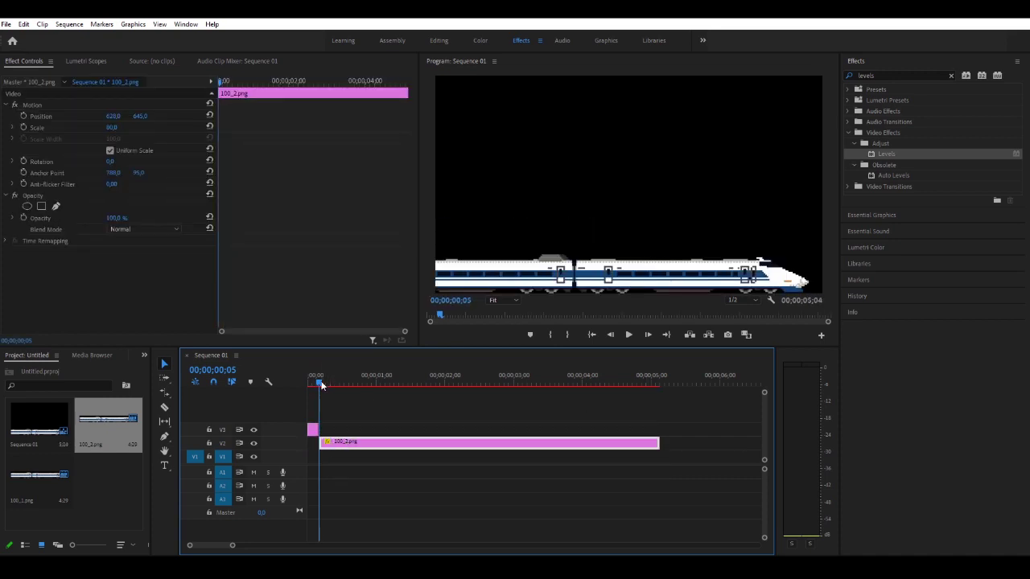
pyautogui.press('Right')
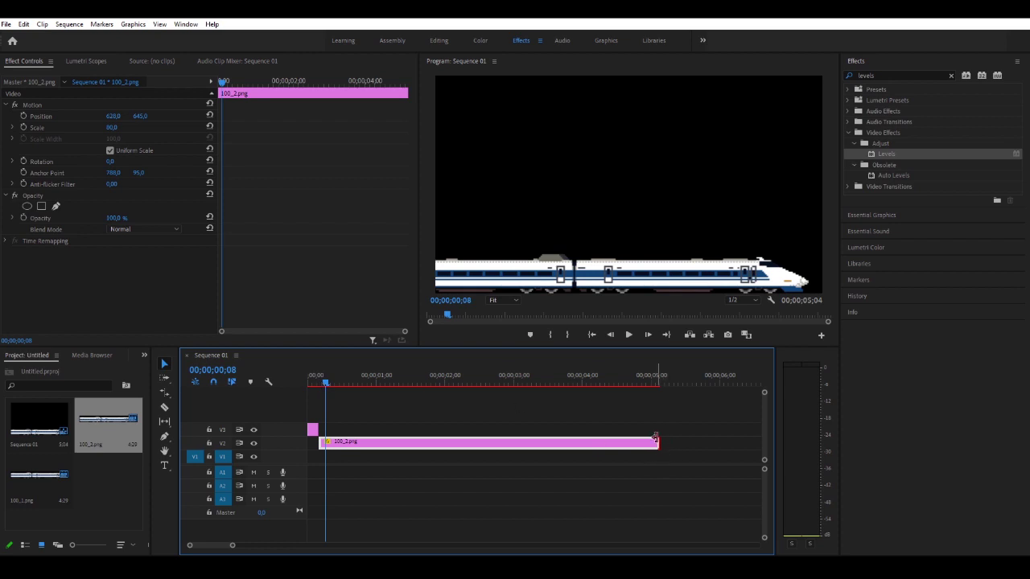
pyautogui.moveTo(656, 439); pyautogui.dragTo(325, 451)
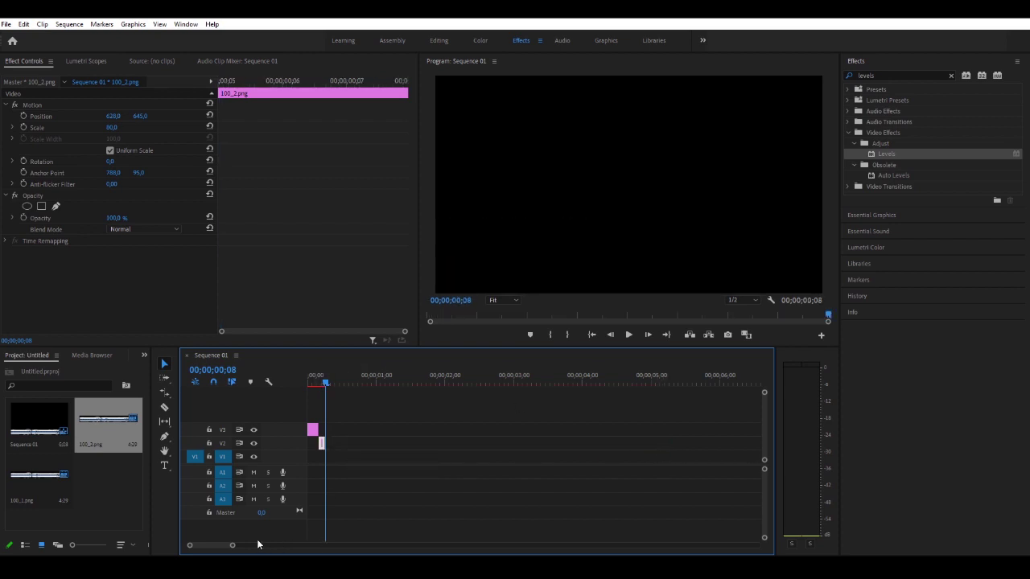
# - Duplicate the pair of alternating train clips repeatedly end to end along tracks V3 and V2
pyautogui.moveTo(231, 545); pyautogui.dragTo(214, 546)
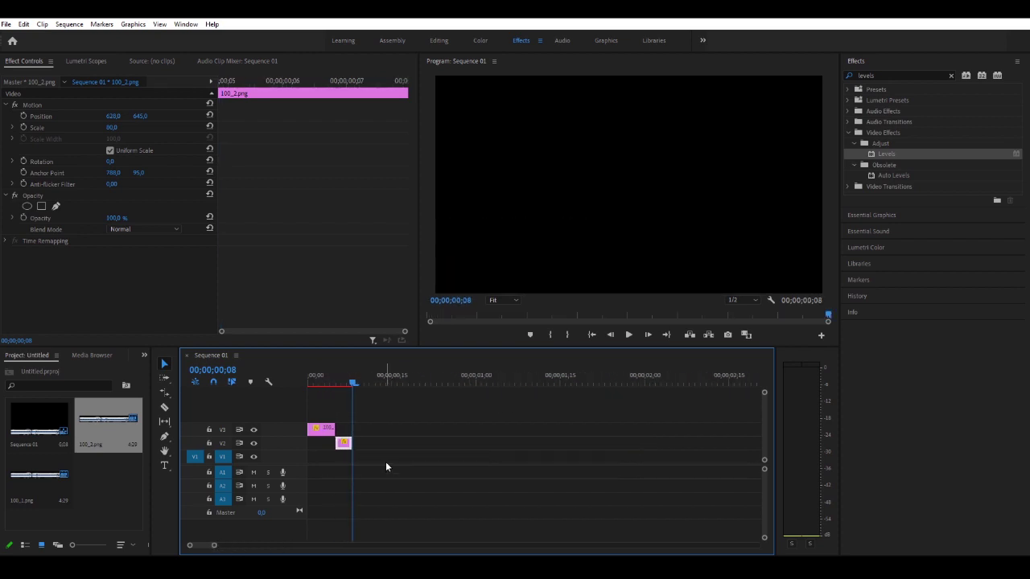
pyautogui.moveTo(391, 453); pyautogui.dragTo(434, 448)
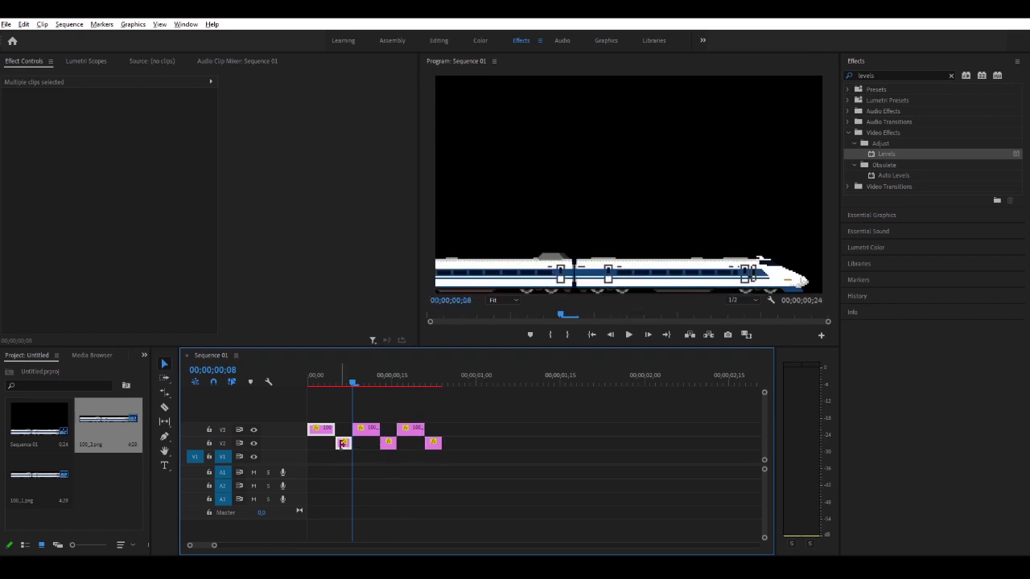
pyautogui.moveTo(344, 448); pyautogui.dragTo(479, 449)
pyautogui.moveTo(344, 449); pyautogui.dragTo(524, 448)
pyautogui.moveTo(344, 449); pyautogui.dragTo(568, 449)
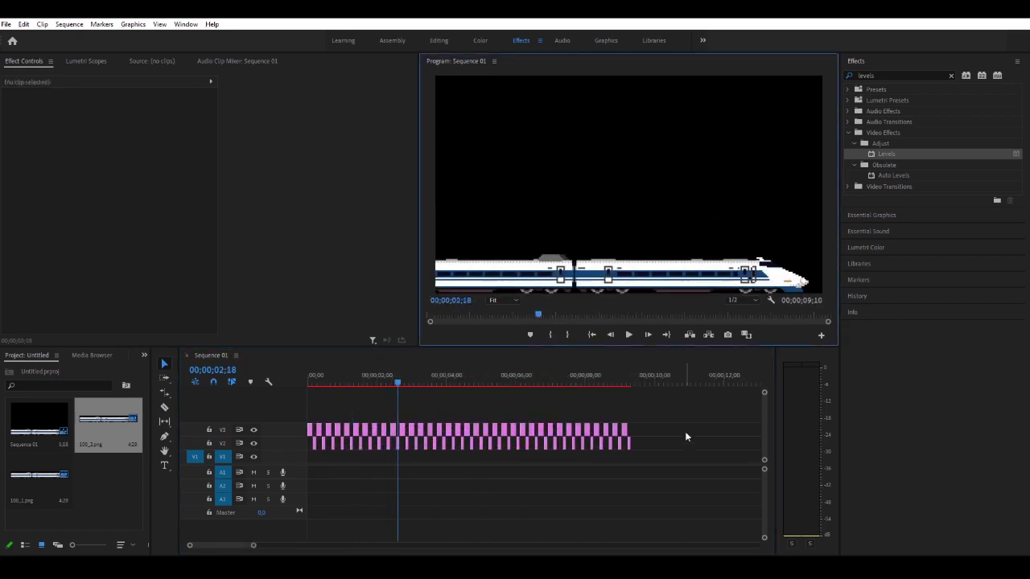
# - Select all the train clips and nest them as Nested Sequence 01
pyautogui.moveTo(674, 427); pyautogui.dragTo(311, 468)
pyautogui.rightClick(486, 432)
pyautogui.click(531, 329)
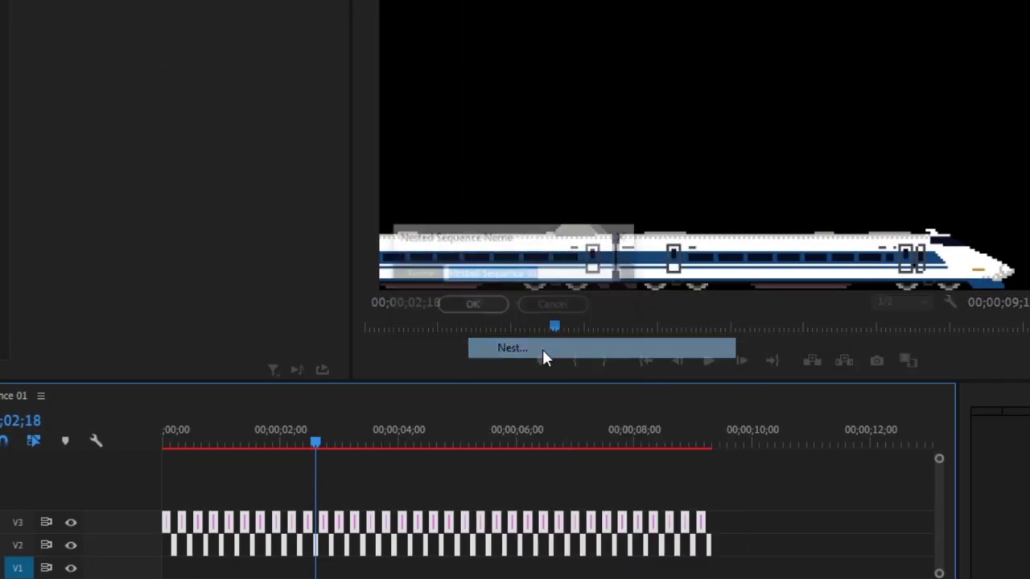
pyautogui.click(504, 302)
# - Find the Transform video effect and apply it to the nested sequence clip
pyautogui.click(950, 75)
pyautogui.click(875, 80)
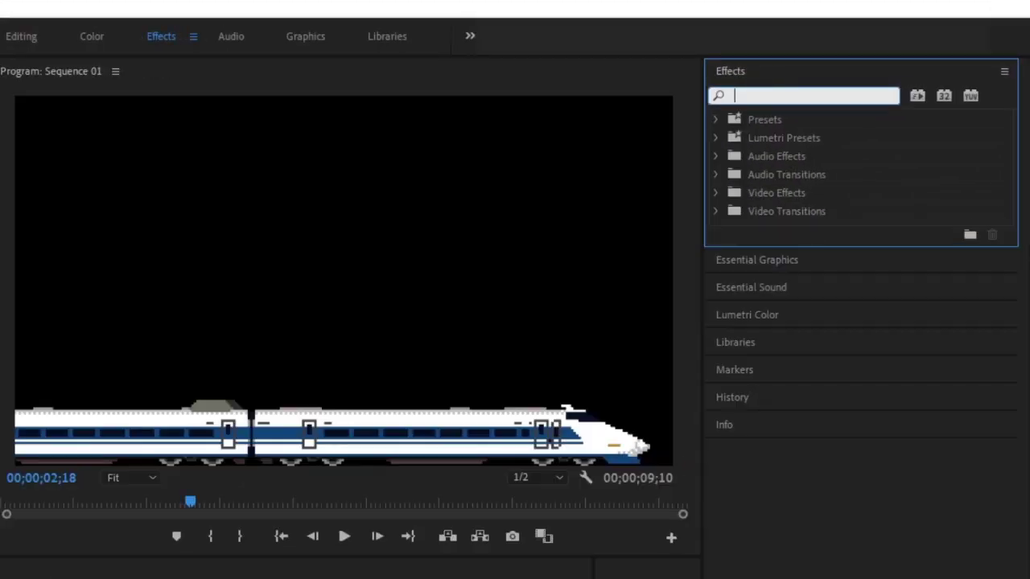
pyautogui.write('transfor')
pyautogui.moveTo(811, 227); pyautogui.dragTo(475, 448)
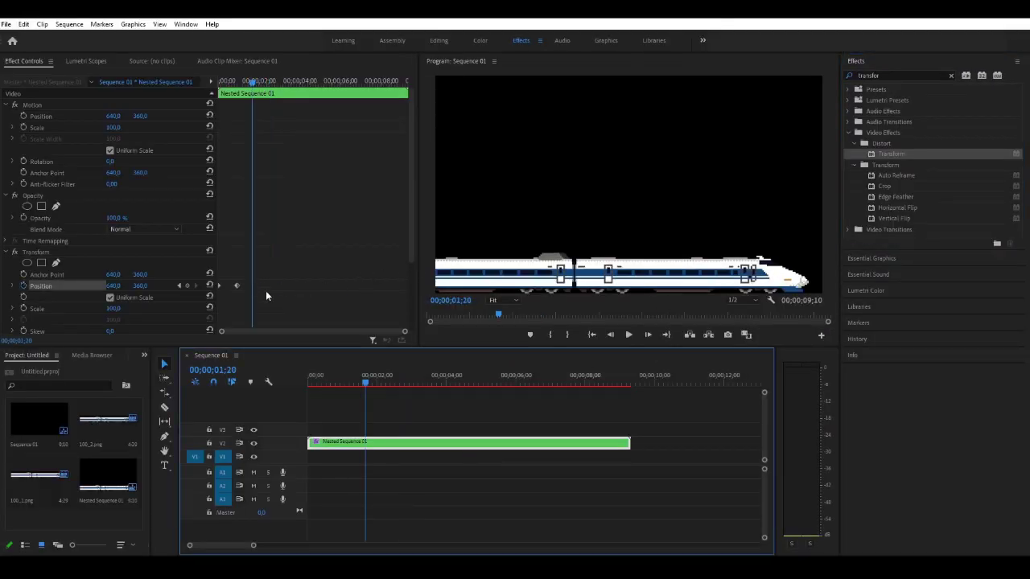
# - Ease the Transform Position keyframes with temporal interpolation and reshape the velocity curve into a sharp early peak with a slow finish
pyautogui.rightClick(237, 286)
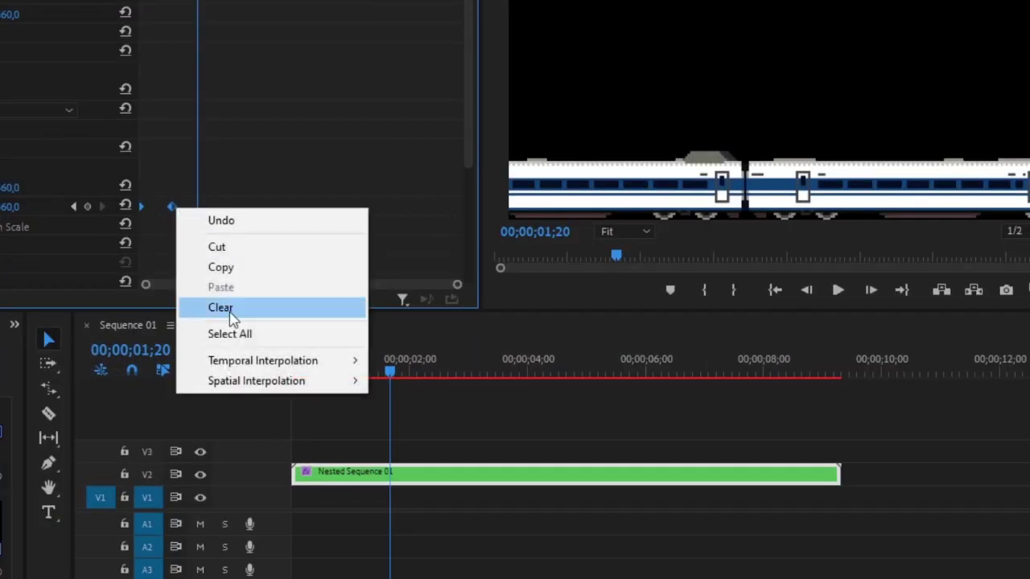
pyautogui.moveTo(264, 361)
pyautogui.click(409, 380)
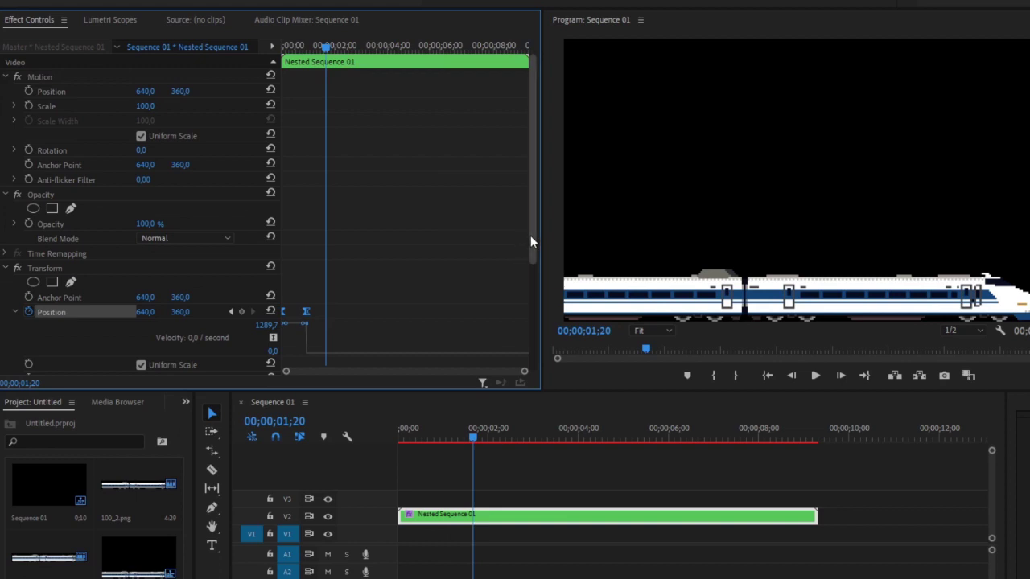
pyautogui.moveTo(530, 241); pyautogui.dragTo(350, 275)
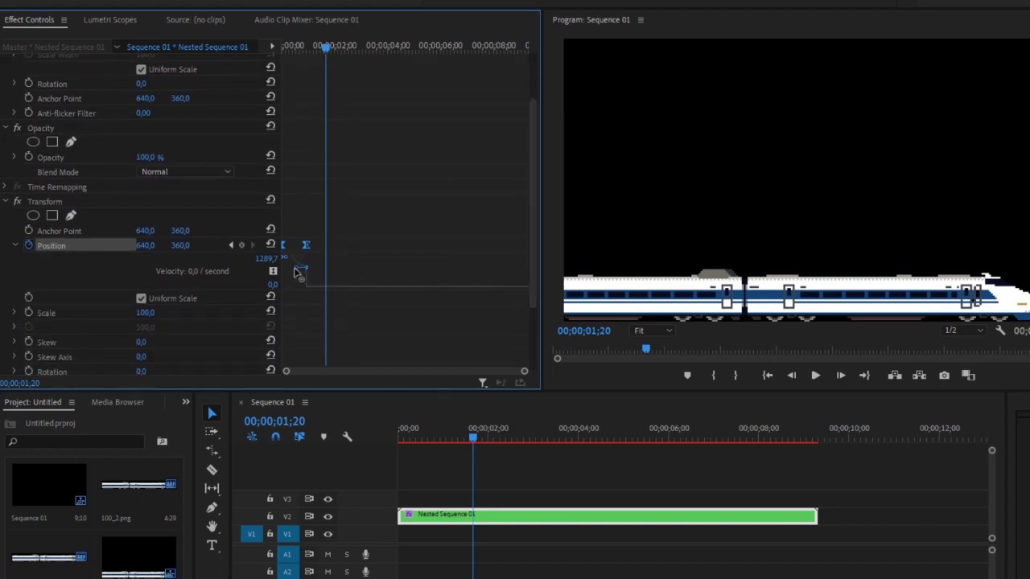
pyautogui.moveTo(295, 268); pyautogui.dragTo(279, 287)
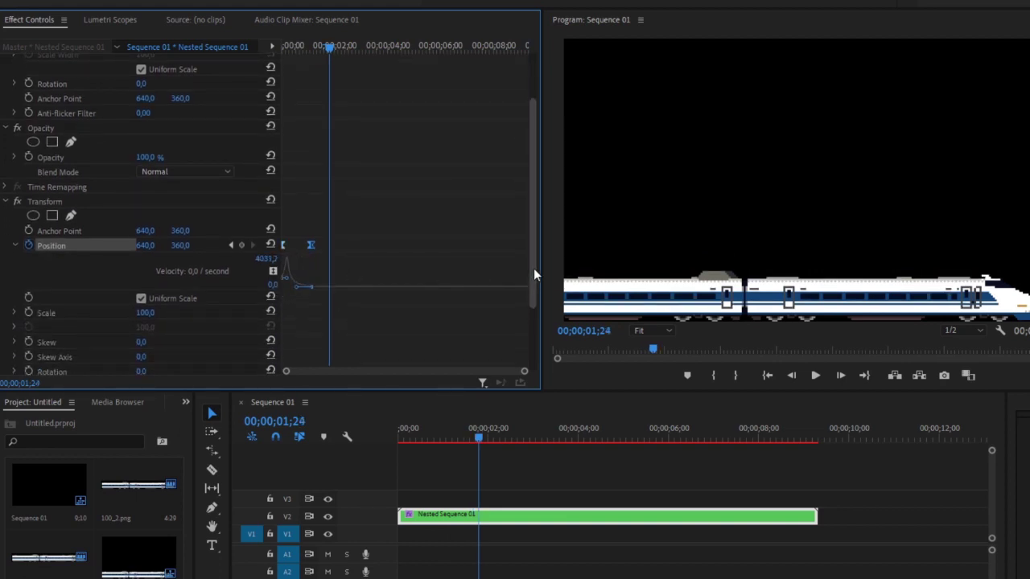
# - Turn off Use Composition's Shutter Angle in the Transform effect and set the Shutter Angle to 360
pyautogui.moveTo(534, 275); pyautogui.dragTo(531, 349)
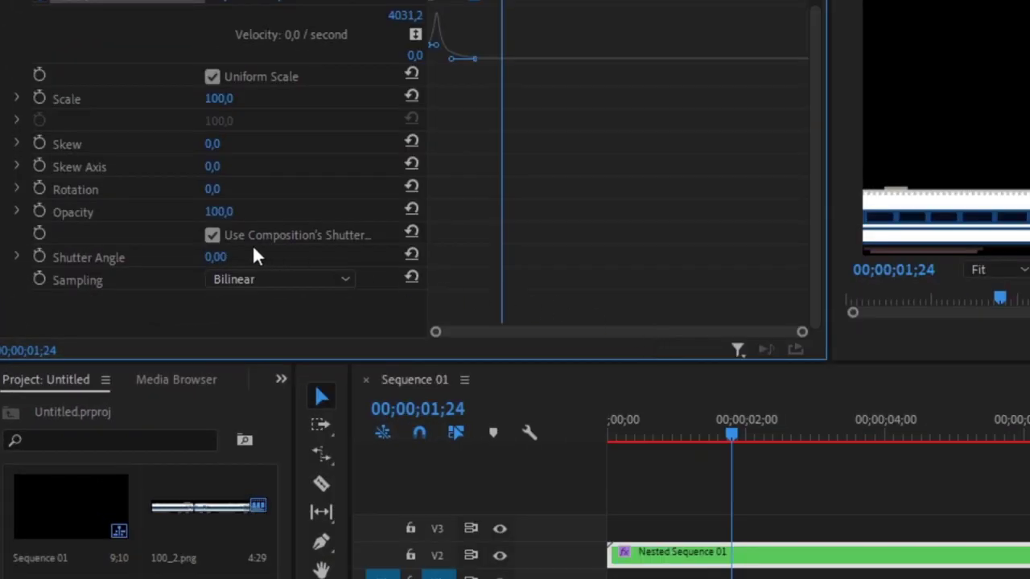
pyautogui.click(212, 235)
pyautogui.click(219, 256)
pyautogui.write('360')
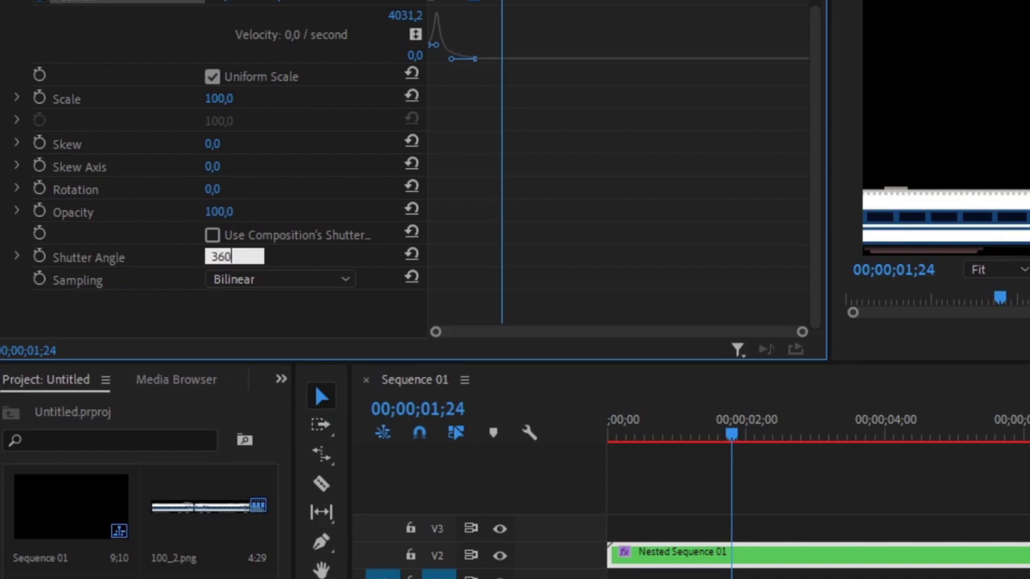
pyautogui.press('Return')
# - Play back the start of the sequence to review the train's entrance with motion blur
pyautogui.click(629, 335)
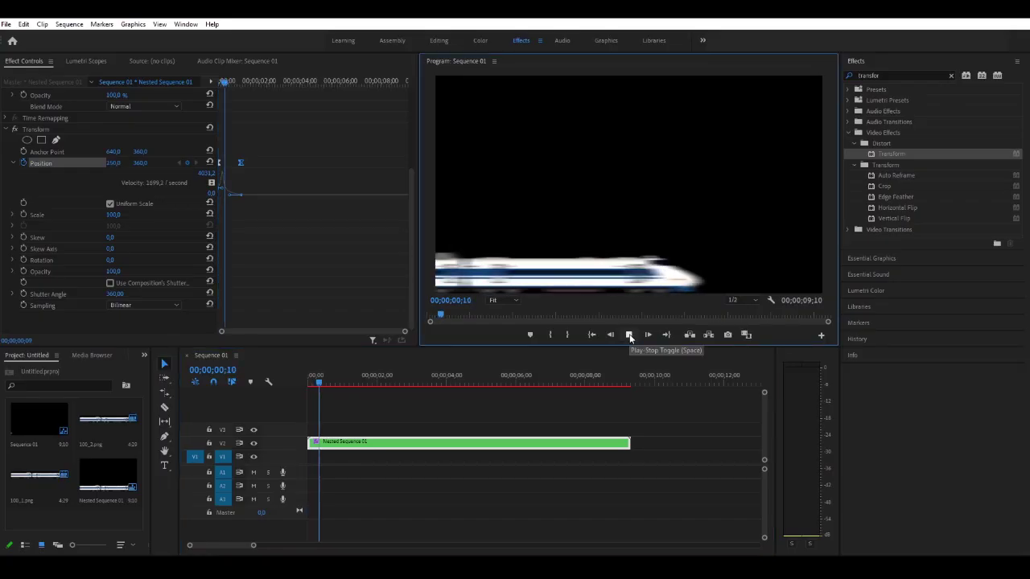
pyautogui.click(629, 334)
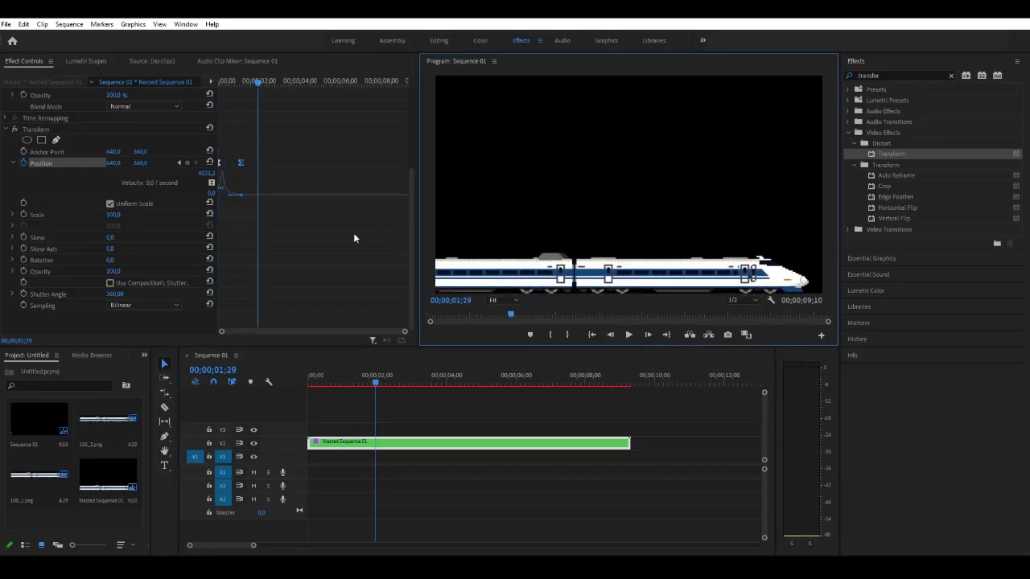
pyautogui.click(321, 387)
pyautogui.click(630, 336)
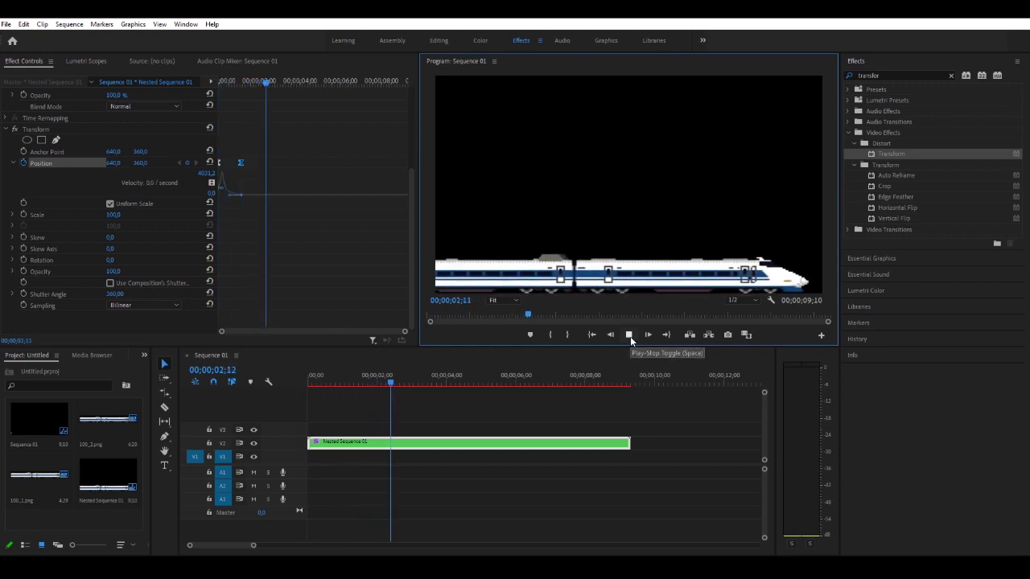
pyautogui.click(629, 336)
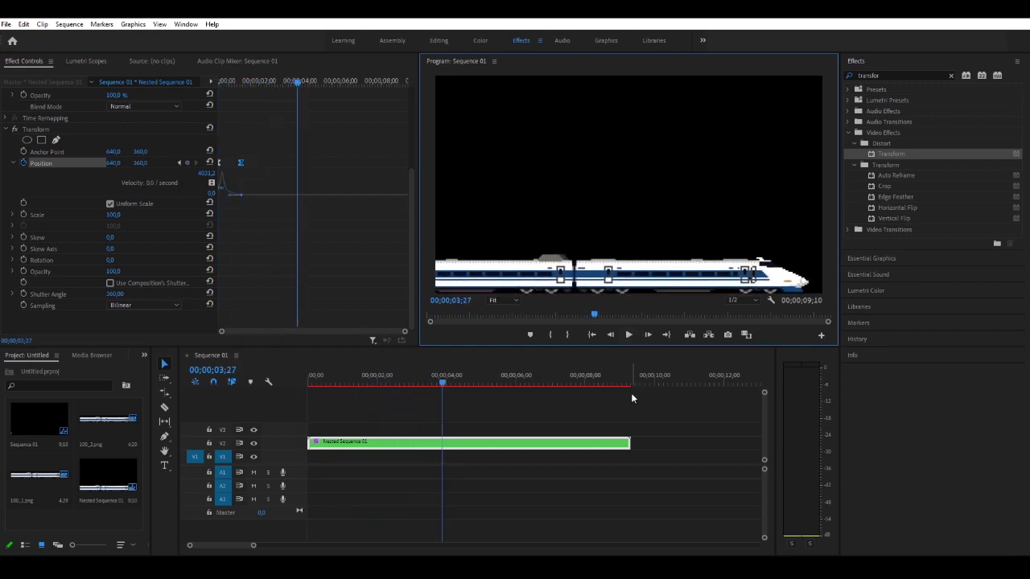
# - Create a Black Video item at 1280 x 720, 29.97 fps Drop-Frame with square pixels
pyautogui.click(143, 455)
pyautogui.rightClick(100, 366)
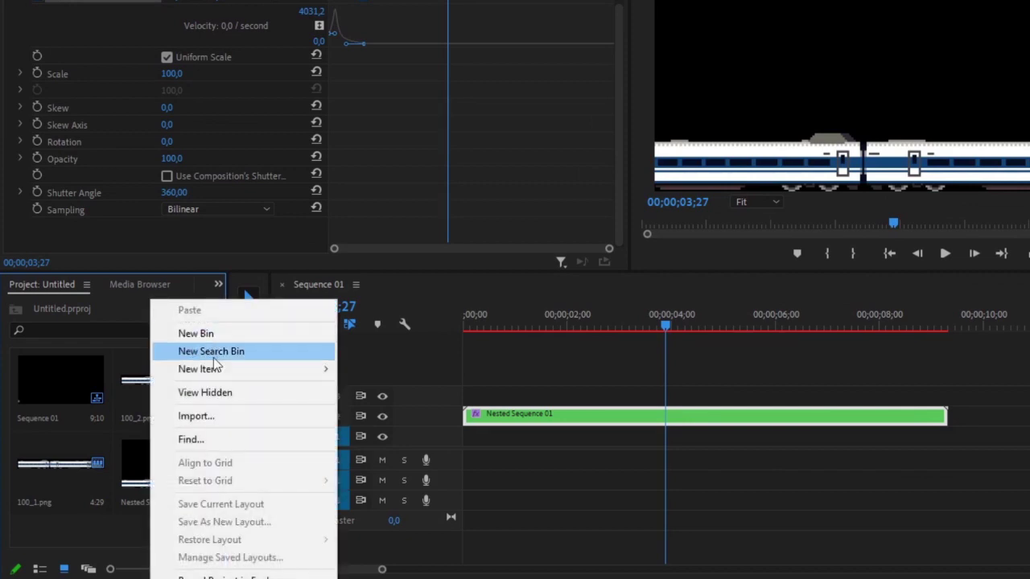
pyautogui.moveTo(143, 413)
pyautogui.click(429, 460)
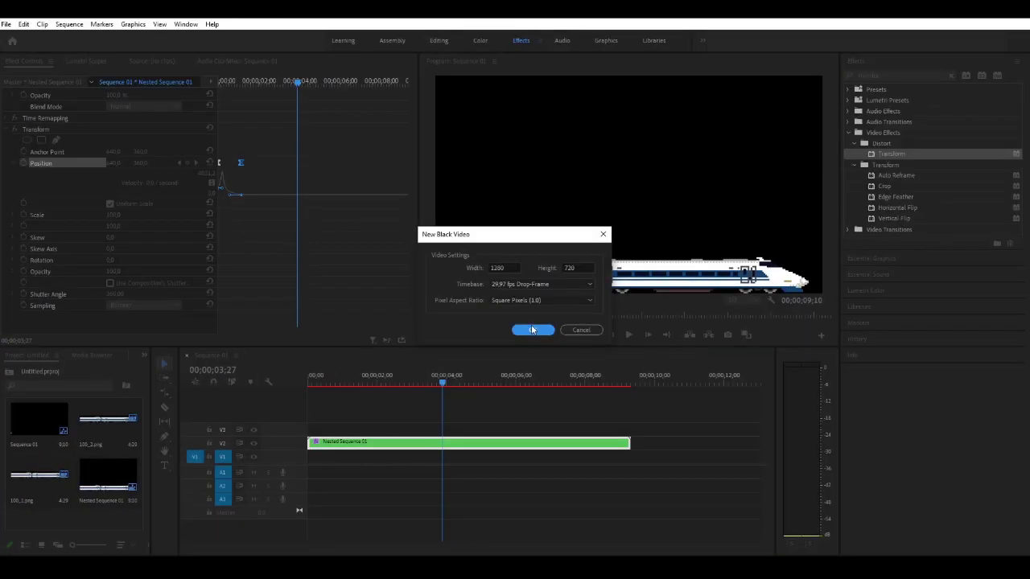
pyautogui.click(534, 330)
# - Place Black Video on V1 beneath the nested sequence at the same length and replace it with an After Effects composition
pyautogui.moveTo(34, 505); pyautogui.dragTo(630, 458)
pyautogui.rightClick(483, 460)
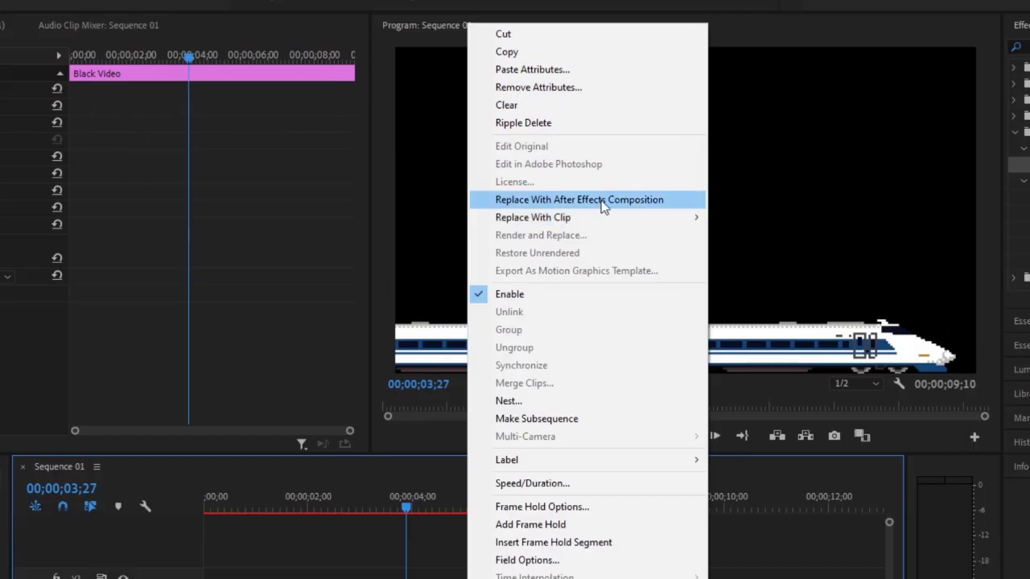
pyautogui.click(603, 201)
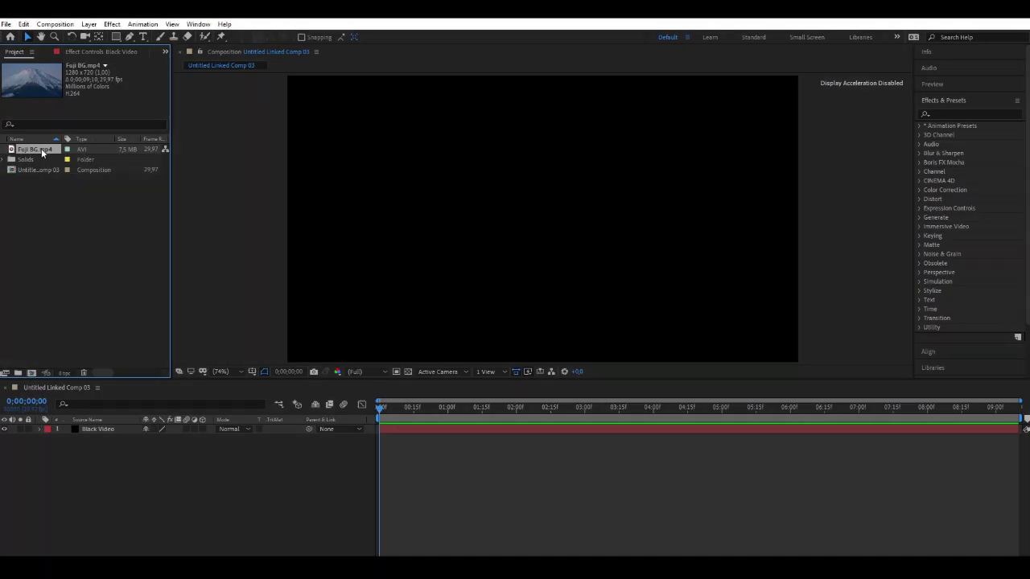
# - Switch to After Effects, add Fuji BG.mp4 to the linked composition and delete the Black Video layer
pyautogui.moveTo(42, 153); pyautogui.dragTo(84, 435)
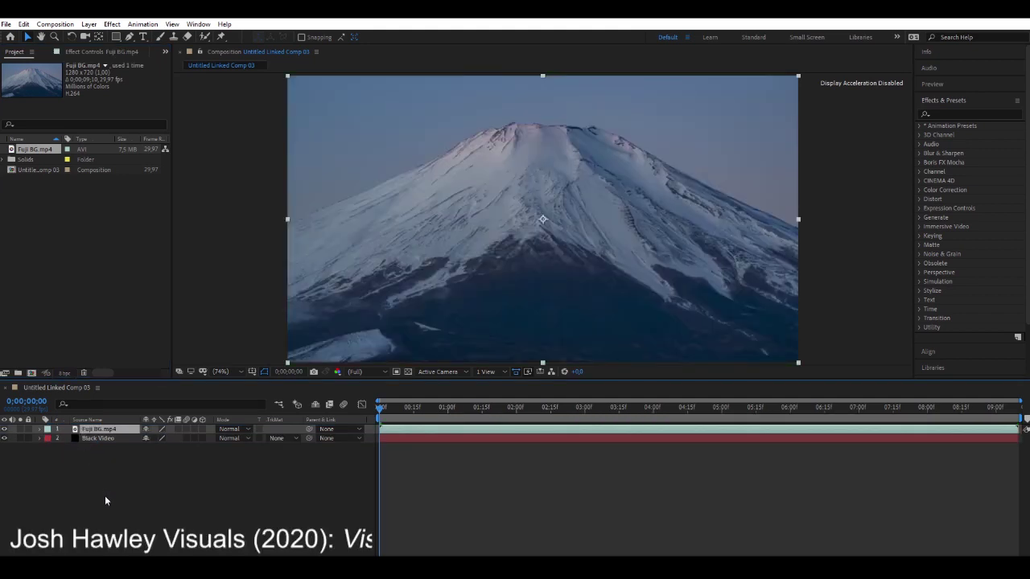
pyautogui.press('space')
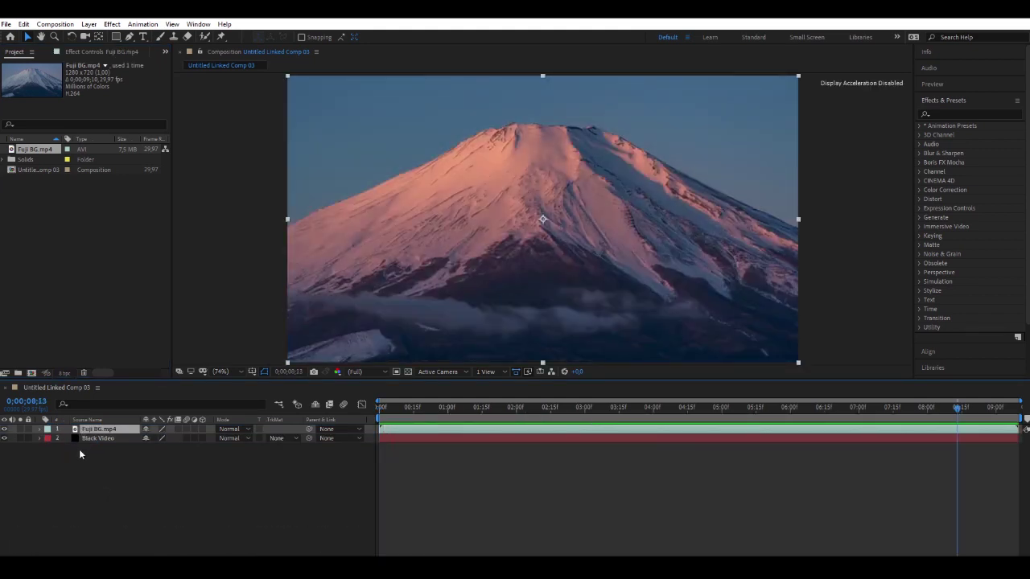
pyautogui.click(98, 437)
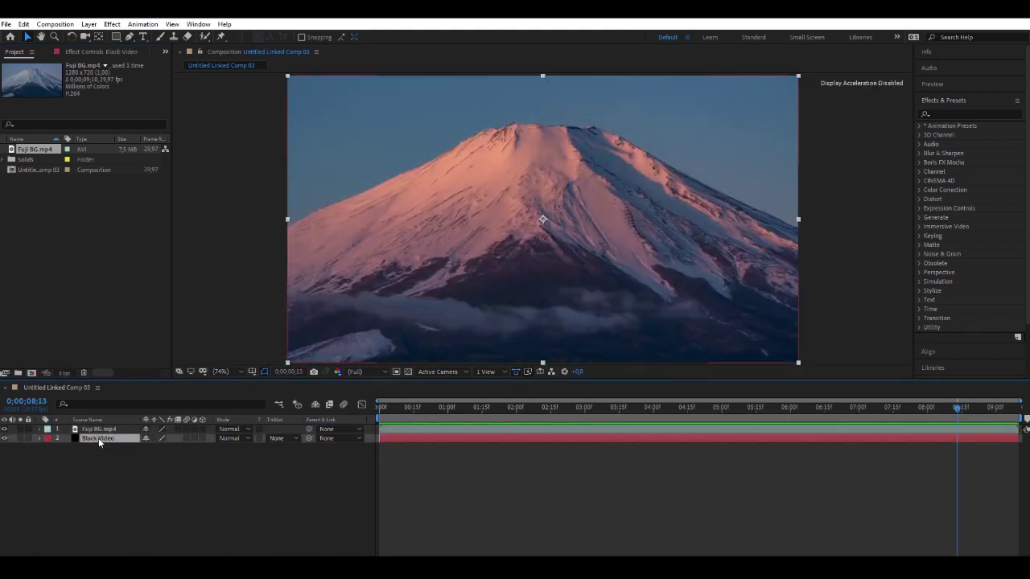
pyautogui.press('Delete')
pyautogui.click(98, 438)
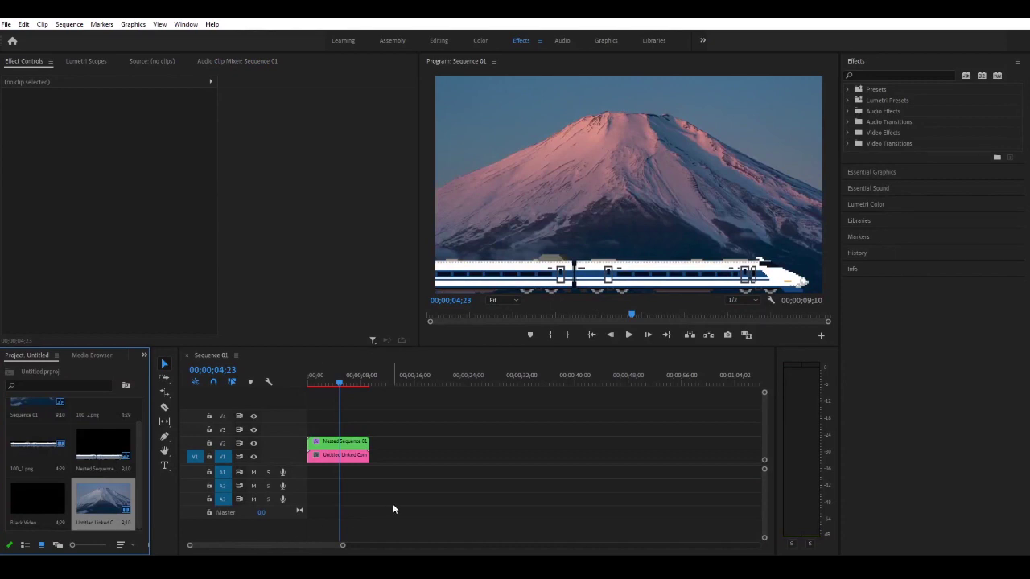
# - Switch to Premiere Pro and play the sequence to check the train over the Mount Fuji background
pyautogui.click(318, 384)
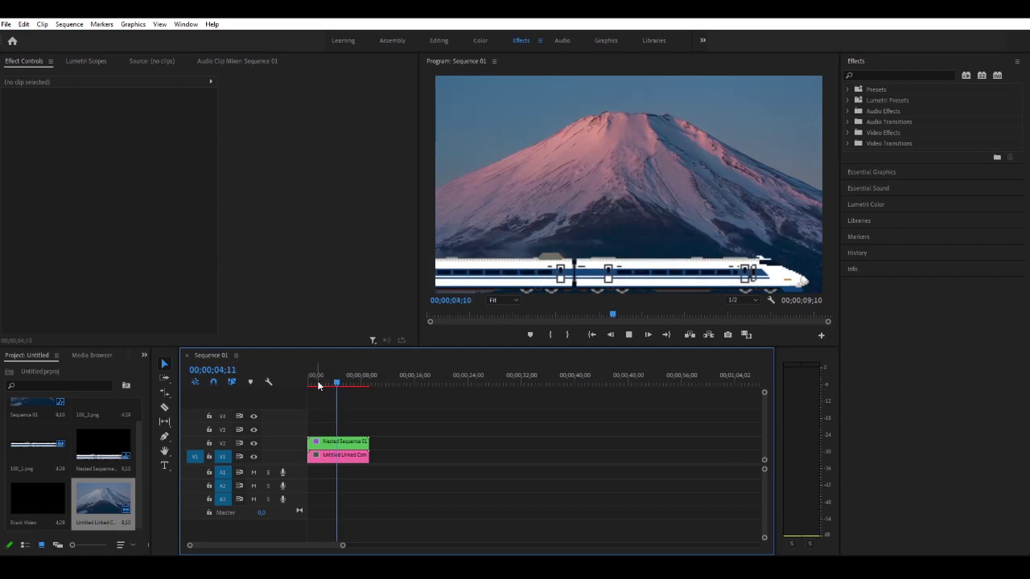
pyautogui.press('space')
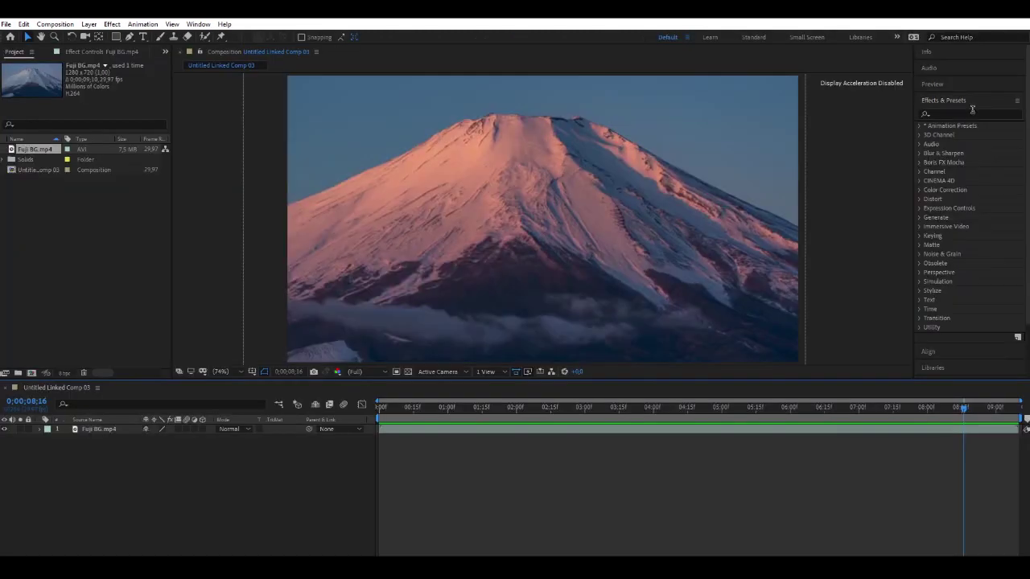
# - Find the CC Ball Action effect and apply it to the Fuji BG.mp4 layer in the linked composition
pyautogui.click(972, 112)
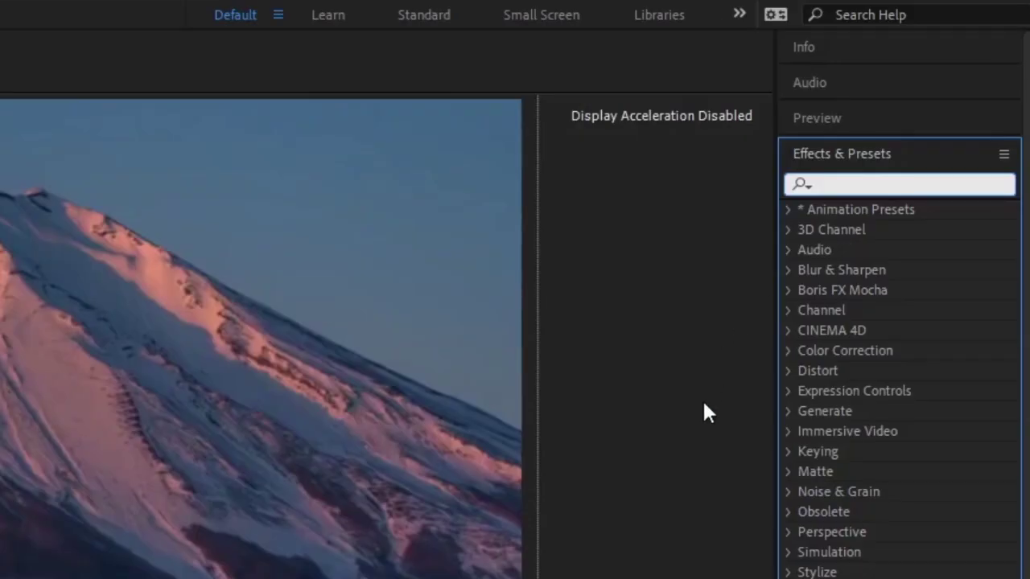
pyautogui.write('BALLS')
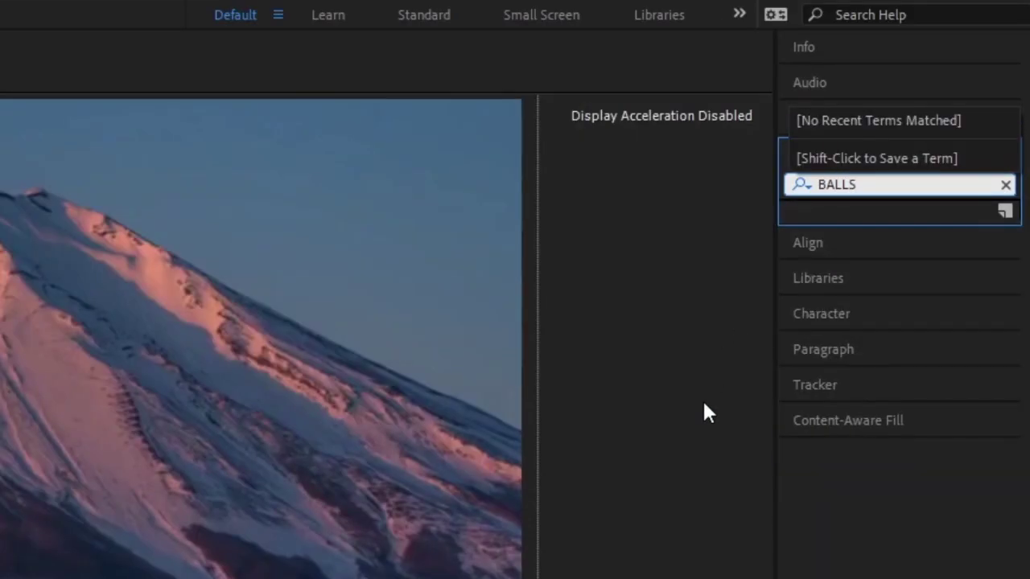
pyautogui.press('BackSpace')
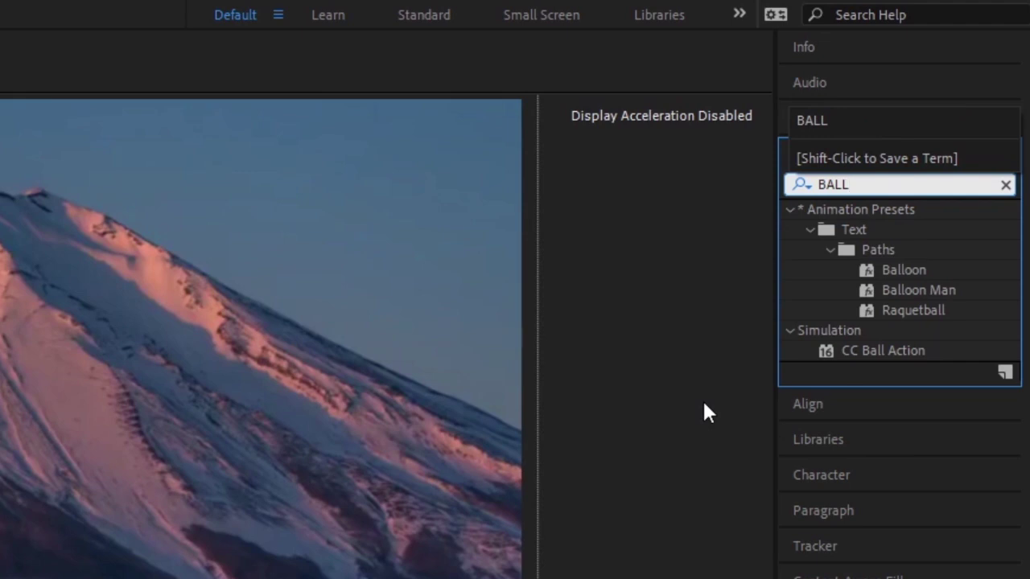
pyautogui.moveTo(888, 350); pyautogui.dragTo(296, 407)
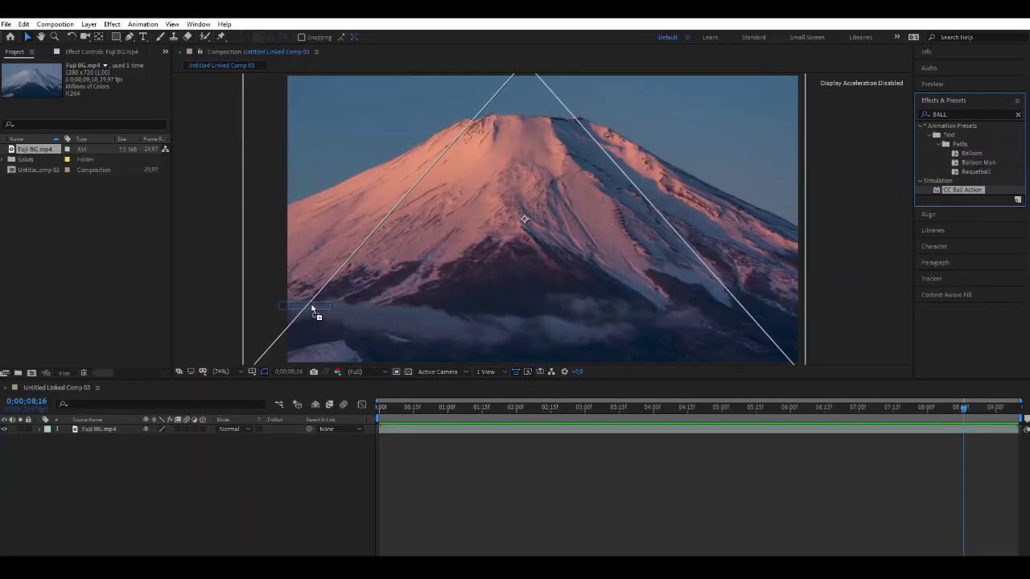
pyautogui.moveTo(312, 307); pyautogui.dragTo(124, 432)
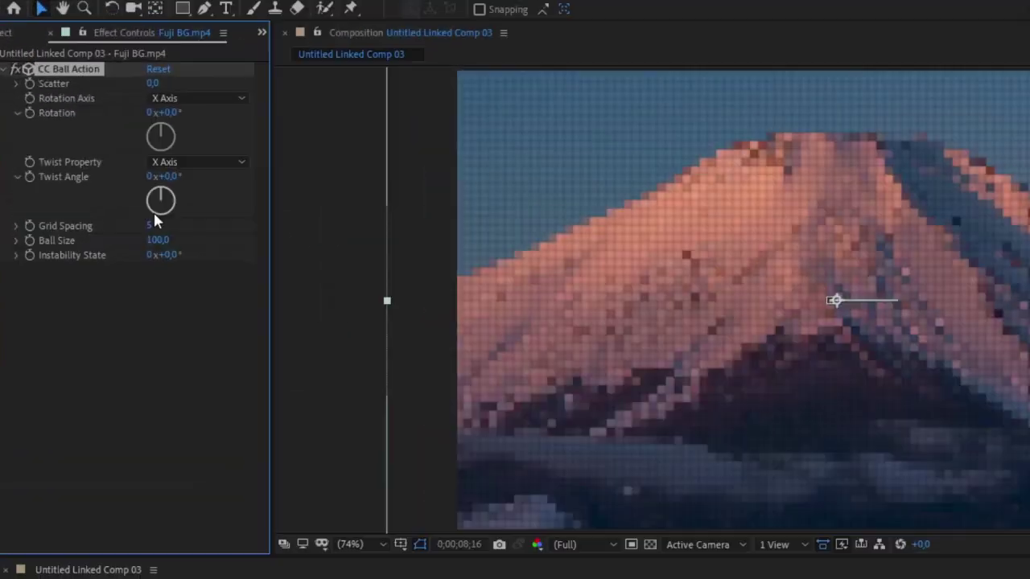
# - Set the CC Ball Action grid spacing to 4 and keep its ball size at 100
pyautogui.click(150, 225)
pyautogui.write('4')
pyautogui.press('Return')
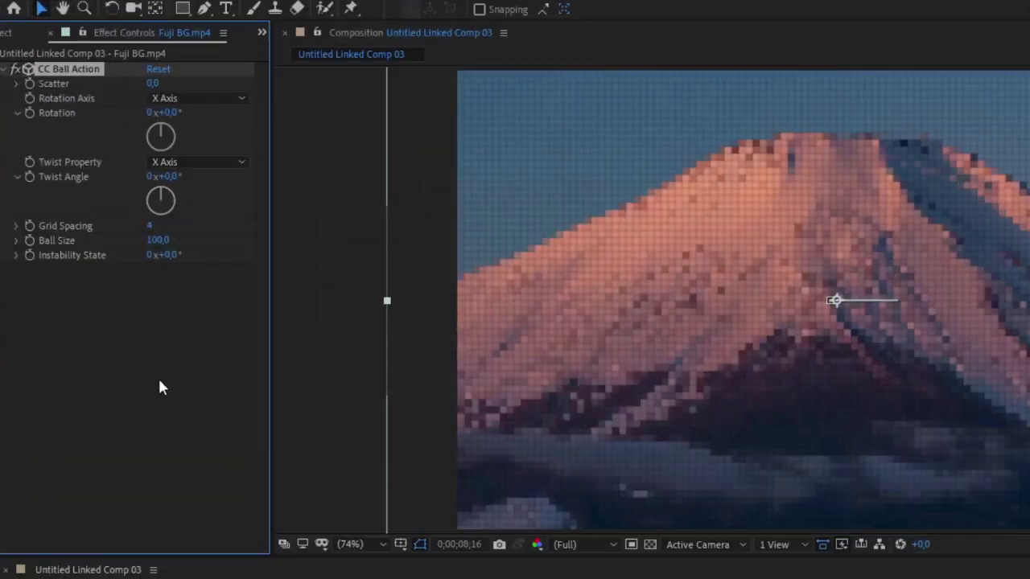
pyautogui.click(157, 241)
pyautogui.click(187, 305)
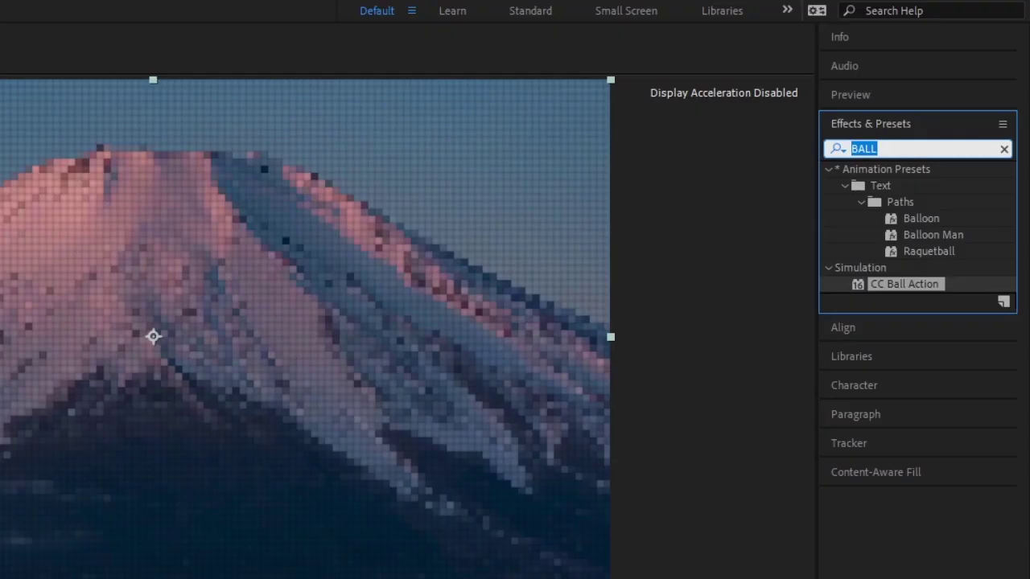
# - Apply CC Lens to the Fuji BG.mp4 layer with size 90 and convergence -13
pyautogui.write('cc lens')
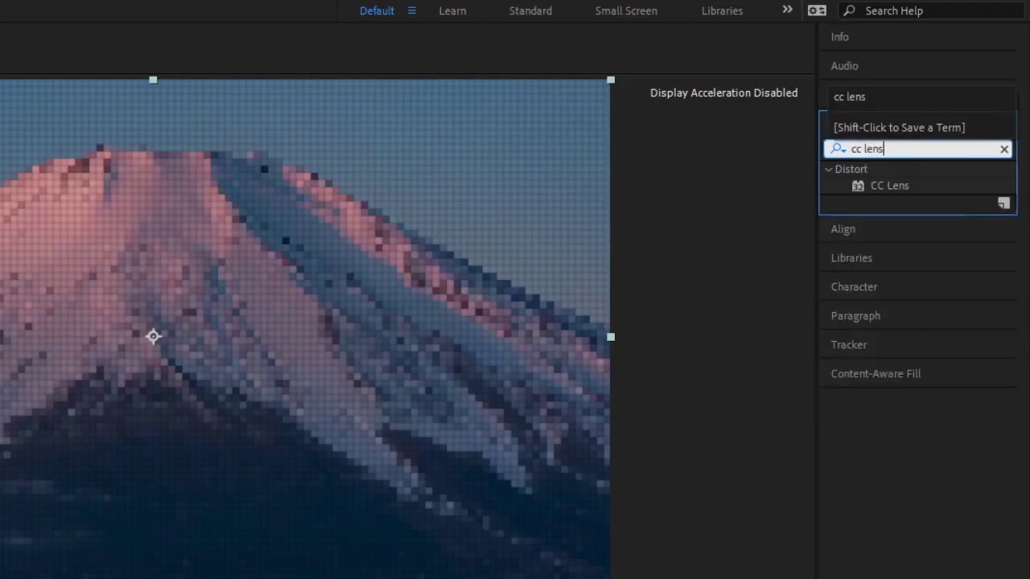
pyautogui.doubleClick(889, 186)
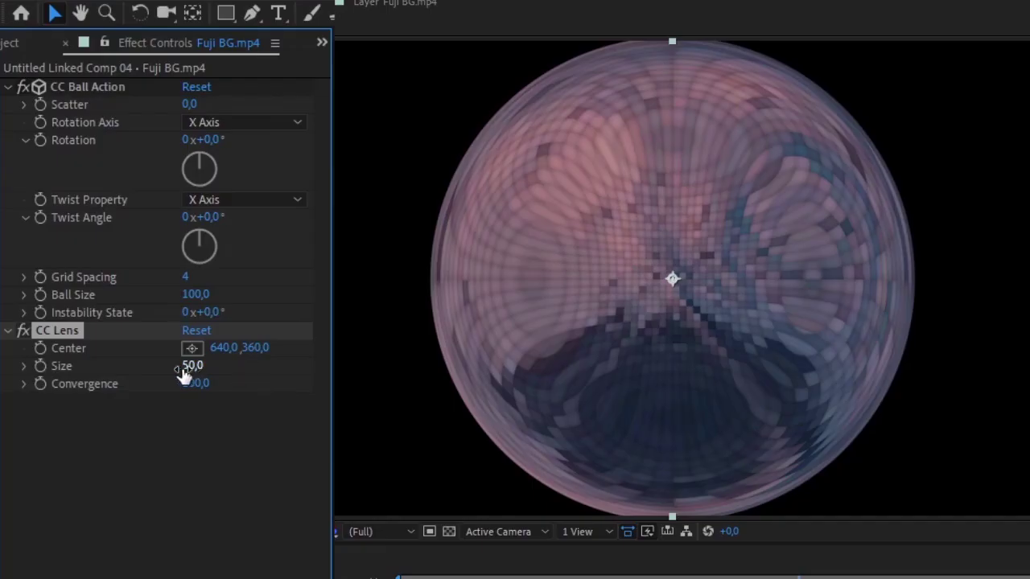
pyautogui.moveTo(187, 366); pyautogui.dragTo(87, 392)
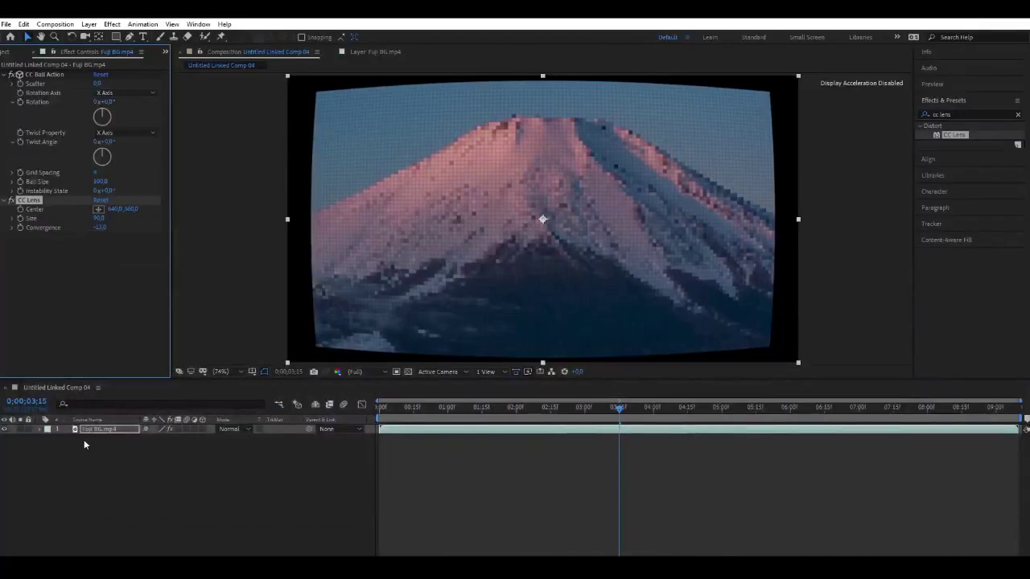
pyautogui.click(103, 435)
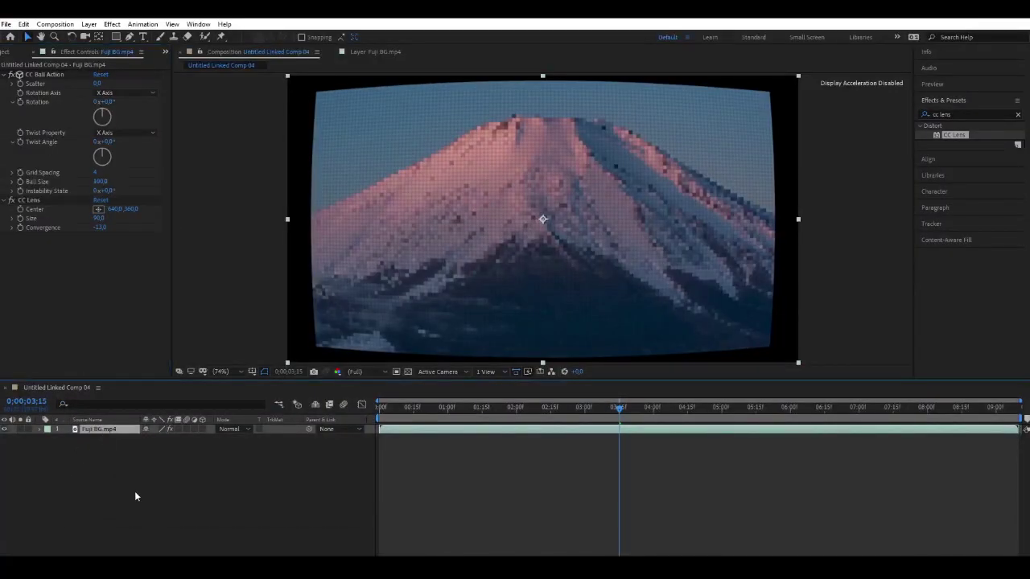
# - Duplicate the Fuji BG.mp4 layer twice and apply the Channel Mixer effect to all three layers
pyautogui.hotkey('ctrl', 'd')
pyautogui.hotkey('ctrl', 'd')
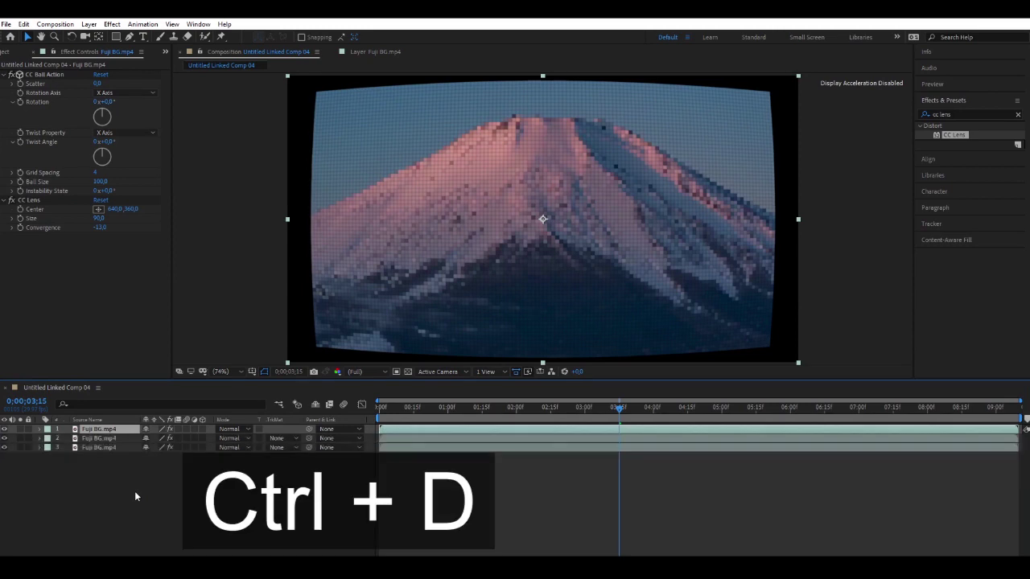
pyautogui.click(957, 114)
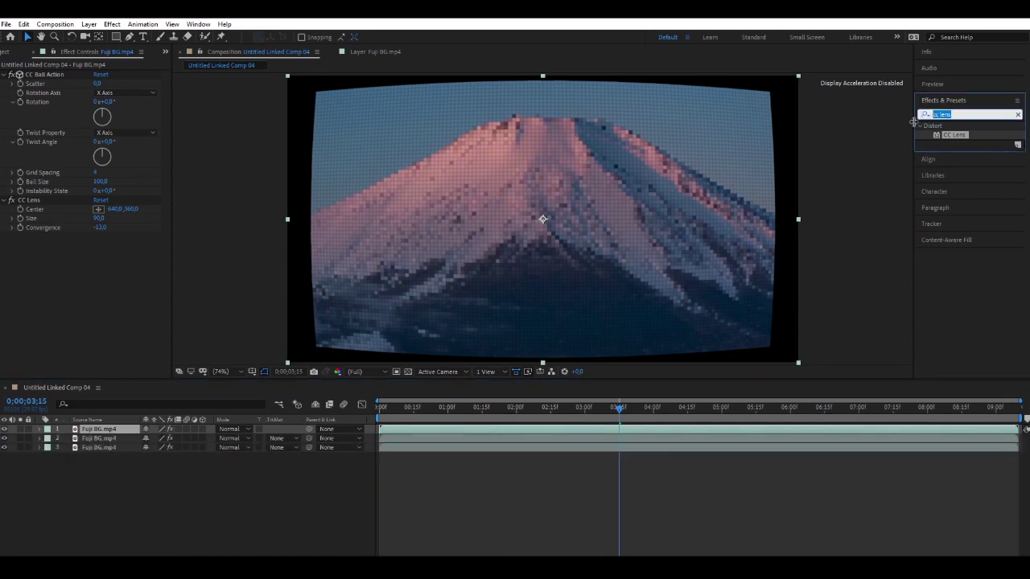
pyautogui.write('channel')
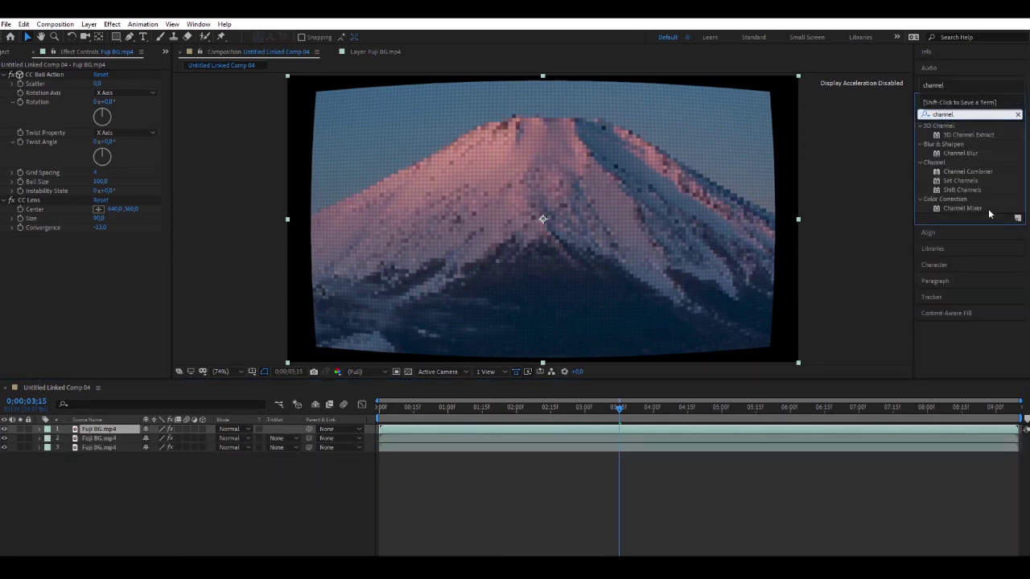
pyautogui.click(979, 208)
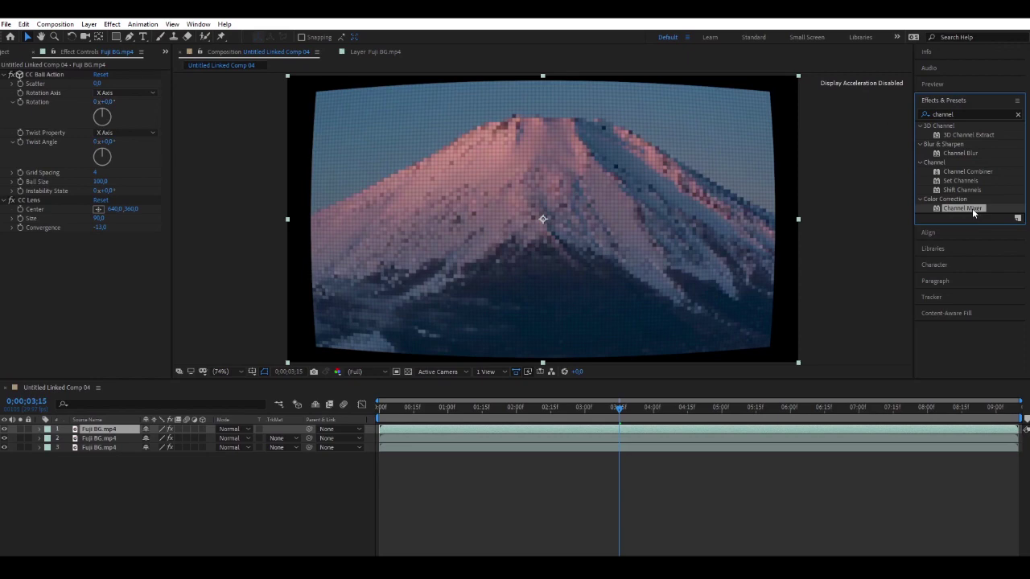
pyautogui.moveTo(972, 208); pyautogui.dragTo(123, 434)
pyautogui.moveTo(123, 434); pyautogui.dragTo(116, 448)
# - Isolate the red channel on layer 3 by setting its Green-Green and Blue-Blue values to 0 in Channel Mixer
pyautogui.click(185, 206)
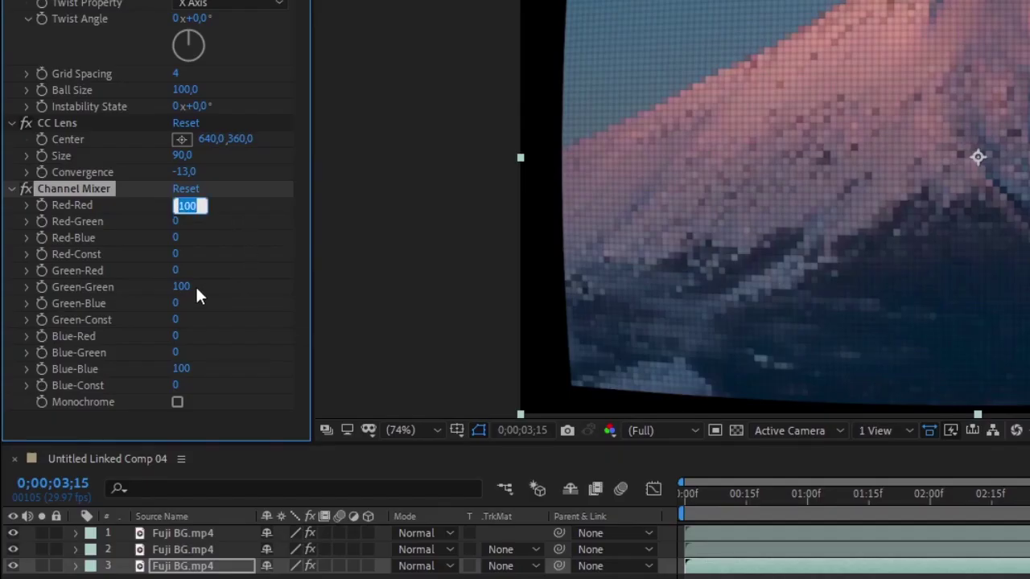
pyautogui.click(186, 287)
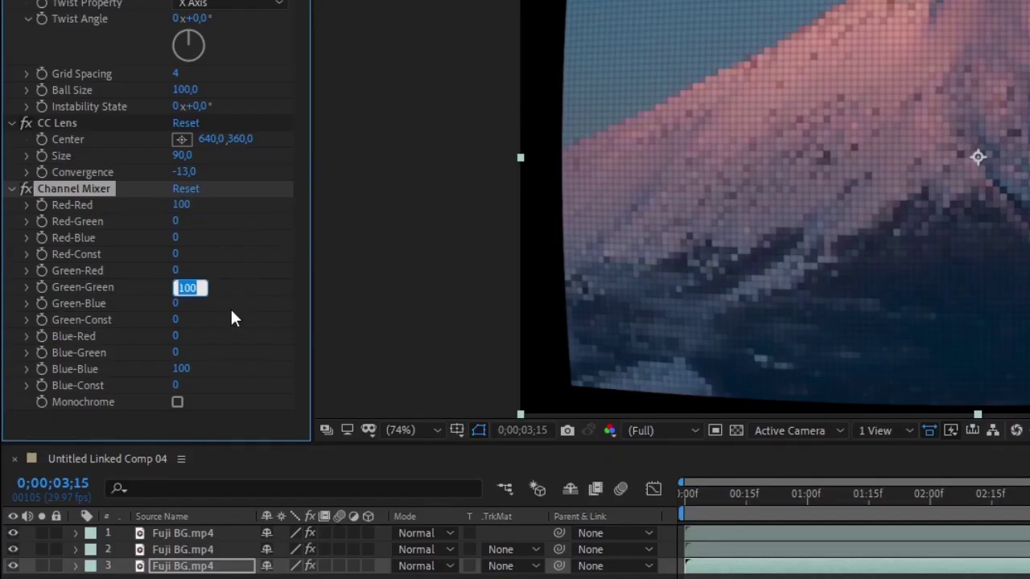
pyautogui.write('0')
pyautogui.click(186, 369)
pyautogui.write('0')
# - Isolate the green channel on layer 2 by setting its Red-Red and Blue-Blue values to 0 in Channel Mixer
pyautogui.click(167, 551)
pyautogui.click(183, 206)
pyautogui.write('0')
pyautogui.press('Return')
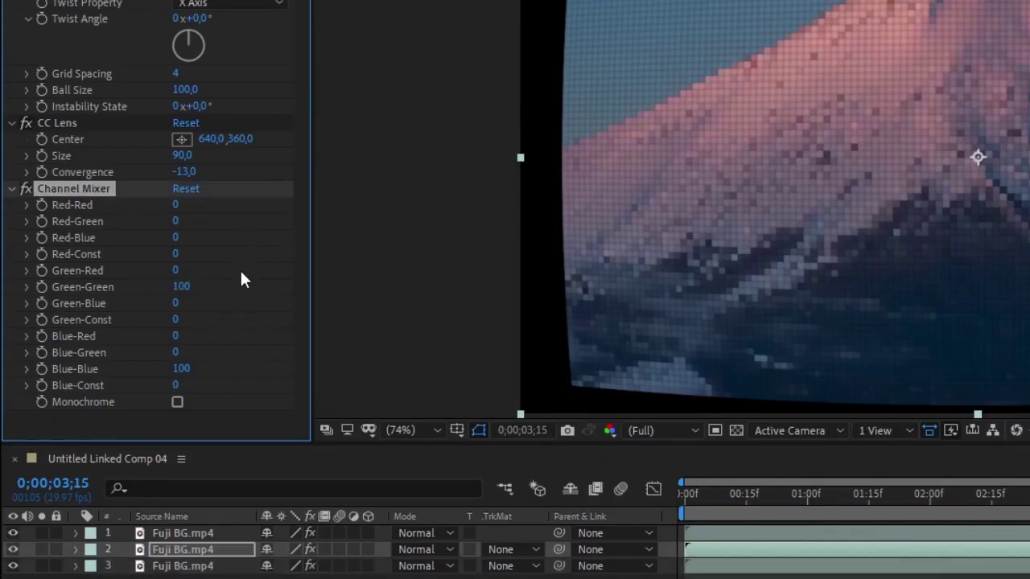
pyautogui.click(184, 369)
pyautogui.write('0')
# - Isolate the blue channel on layer 1 by setting its Red-Red and Green-Green values to 0 in Channel Mixer
pyautogui.click(182, 533)
pyautogui.click(183, 206)
pyautogui.write('0')
pyautogui.click(185, 289)
pyautogui.write('0')
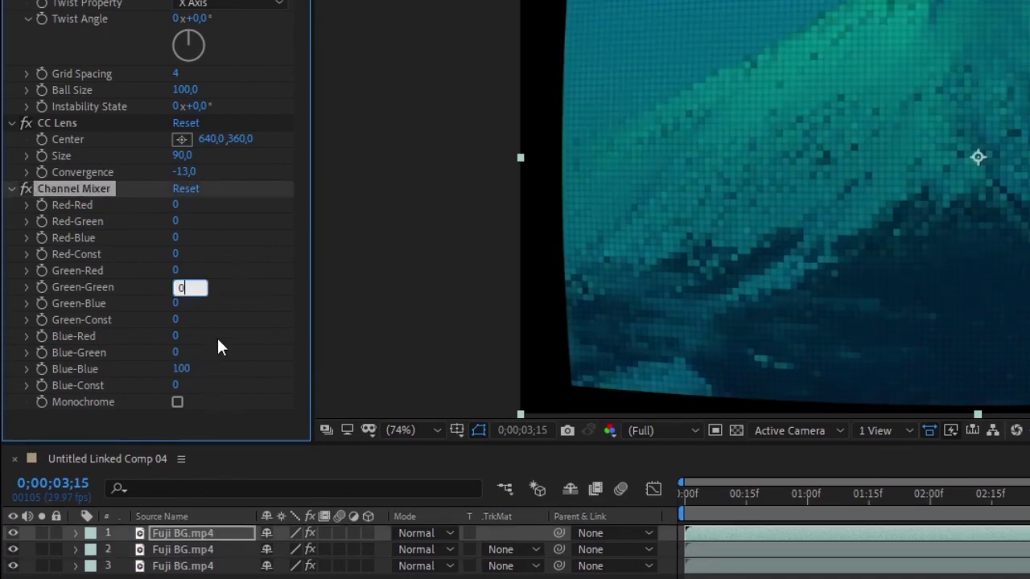
pyautogui.press('Return')
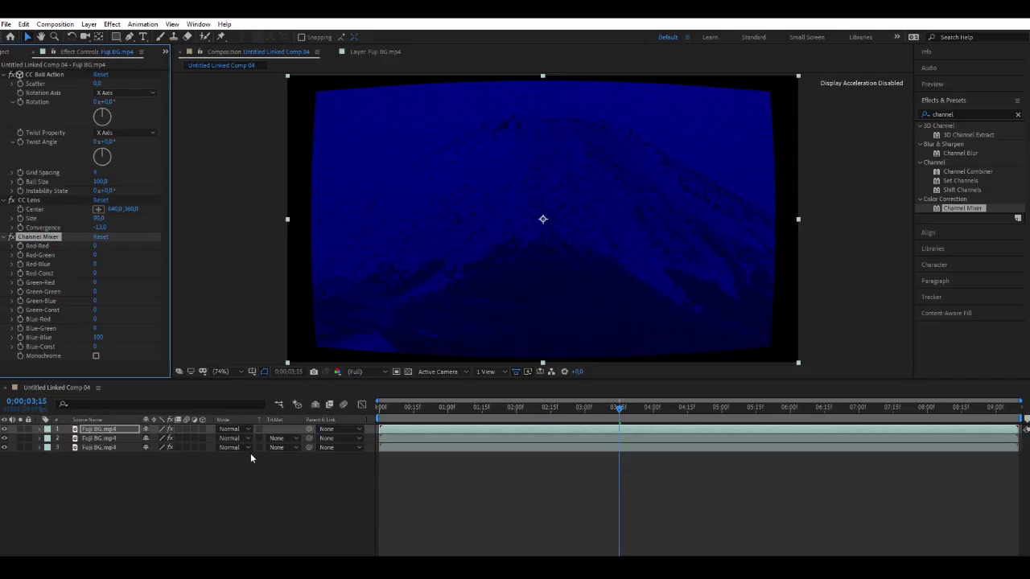
# - Set the blending mode of all three Fuji BG.mp4 layers to Screen
pyautogui.click(250, 445)
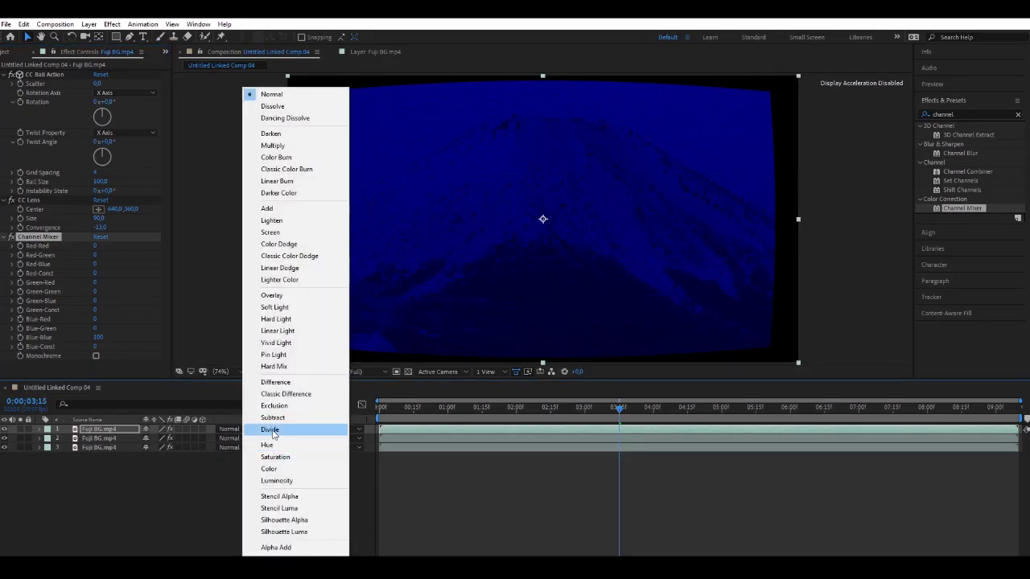
pyautogui.click(271, 233)
pyautogui.click(244, 438)
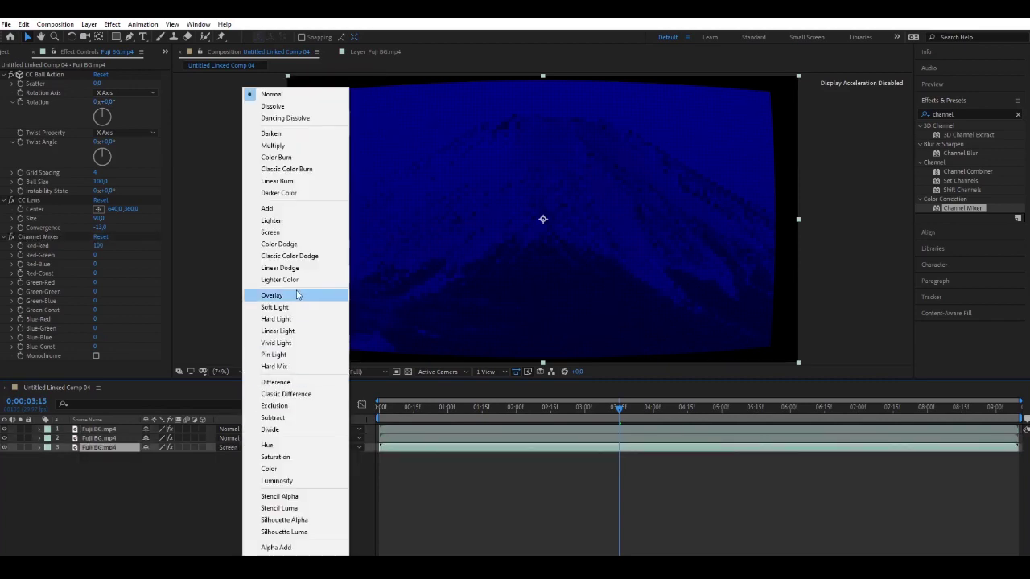
pyautogui.click(271, 233)
pyautogui.click(242, 432)
pyautogui.click(271, 232)
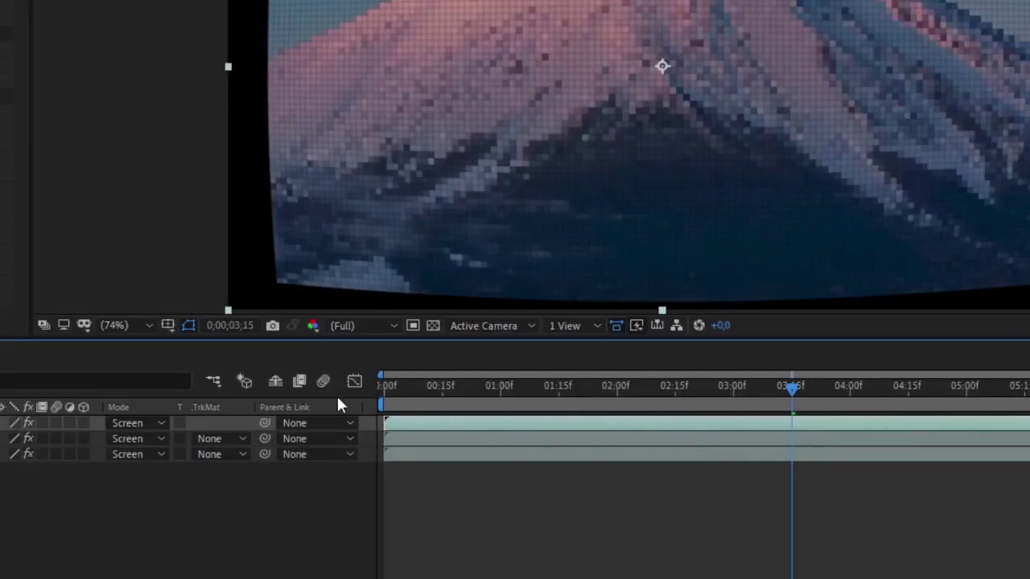
pyautogui.rightClick(352, 421)
pyautogui.moveTo(378, 461)
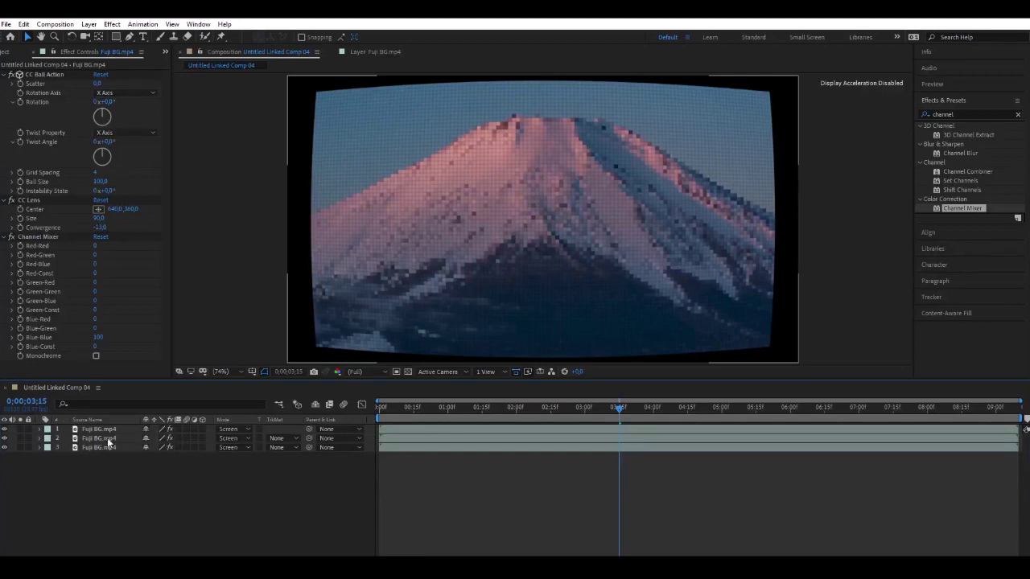
# - Reveal Position on all three Fuji layers and set the X position to 644 on layer 1 and 636 on layer 2
pyautogui.click(112, 433)
pyautogui.keyDown('shift'); pyautogui.click(113, 445); pyautogui.keyUp('shift')
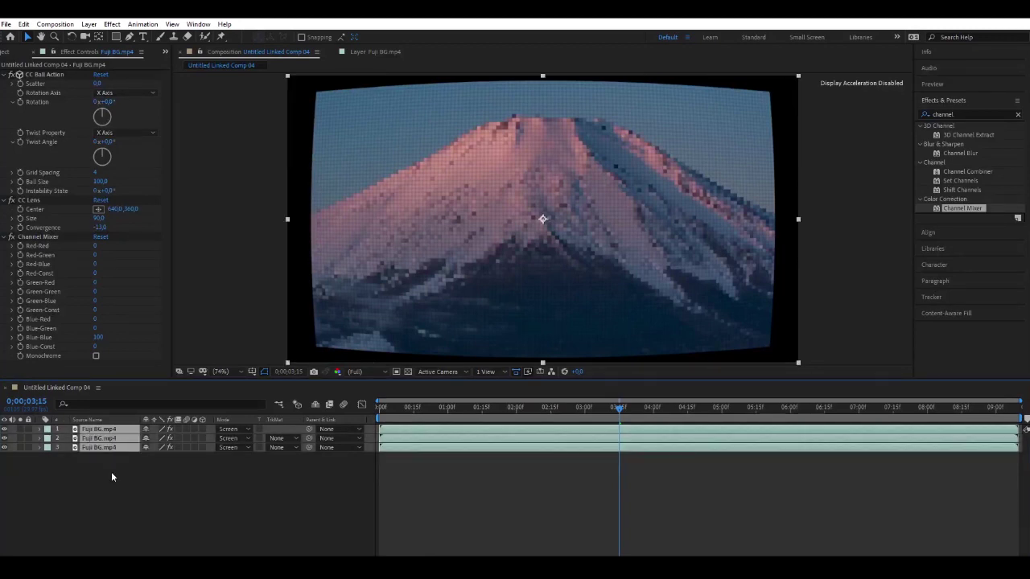
pyautogui.press('p')
pyautogui.click(126, 487)
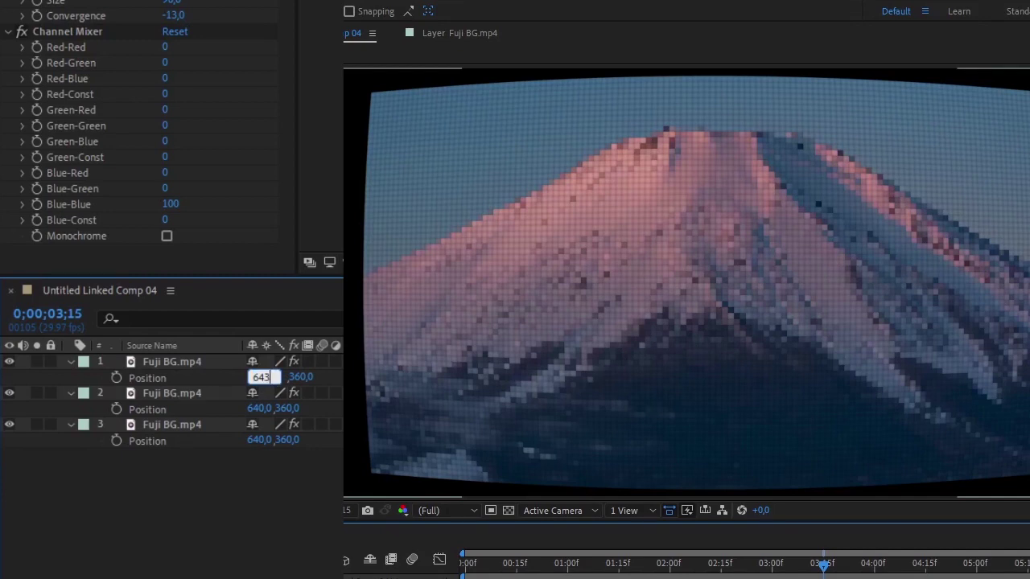
pyautogui.press('Return')
pyautogui.moveTo(268, 410); pyautogui.dragTo(265, 416)
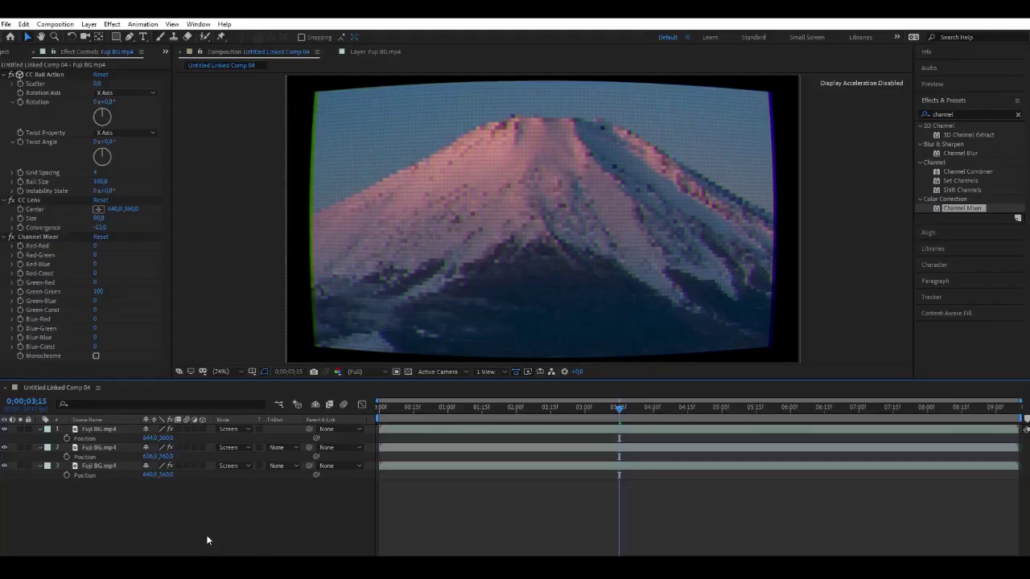
# - Pre-compose the three Fuji BG.mp4 layers, moving all attributes into the new composition
pyautogui.click(115, 431)
pyautogui.keyDown('shift'); pyautogui.click(113, 468); pyautogui.keyUp('shift')
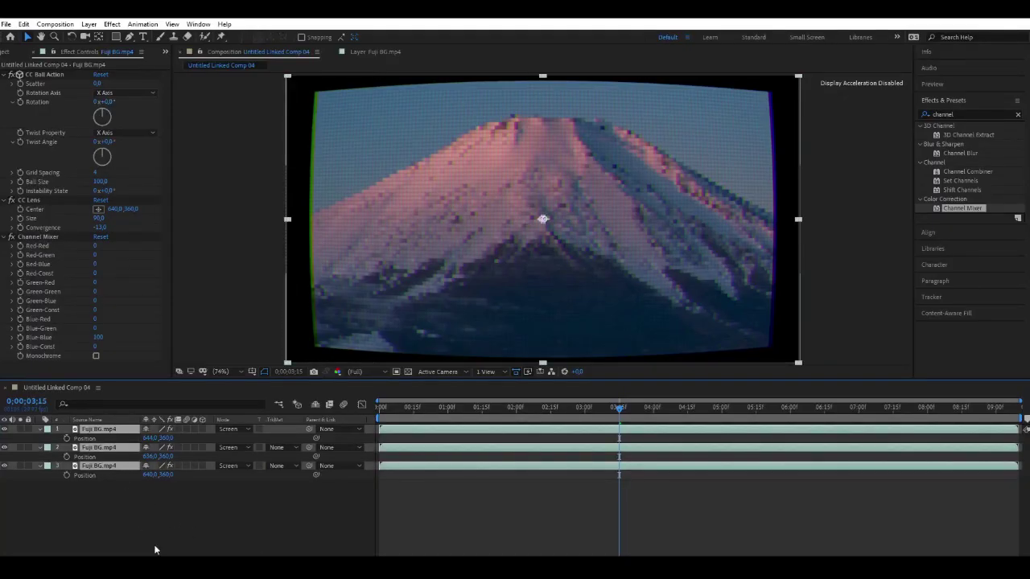
pyautogui.rightClick(125, 433)
pyautogui.click(177, 384)
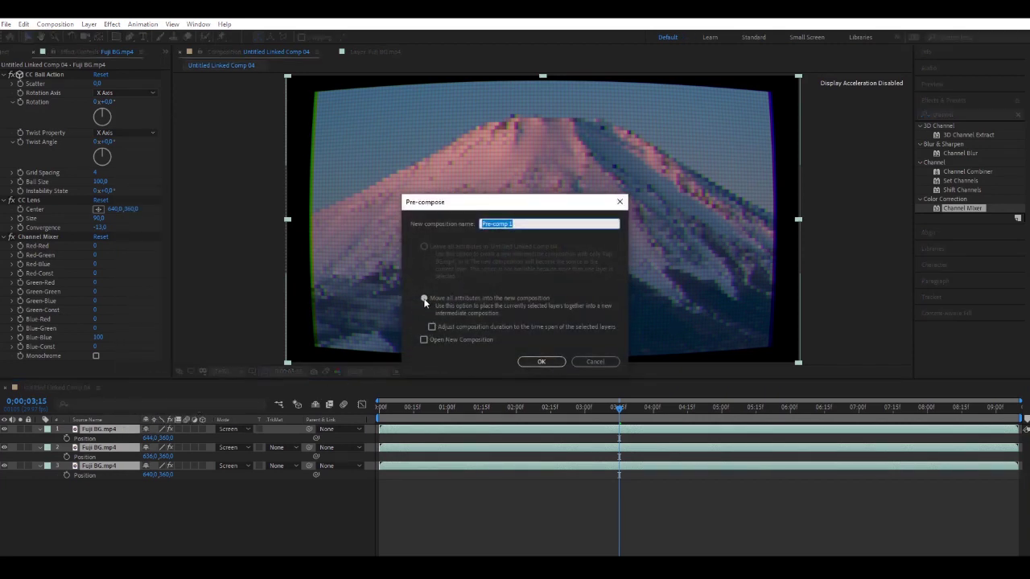
pyautogui.click(537, 362)
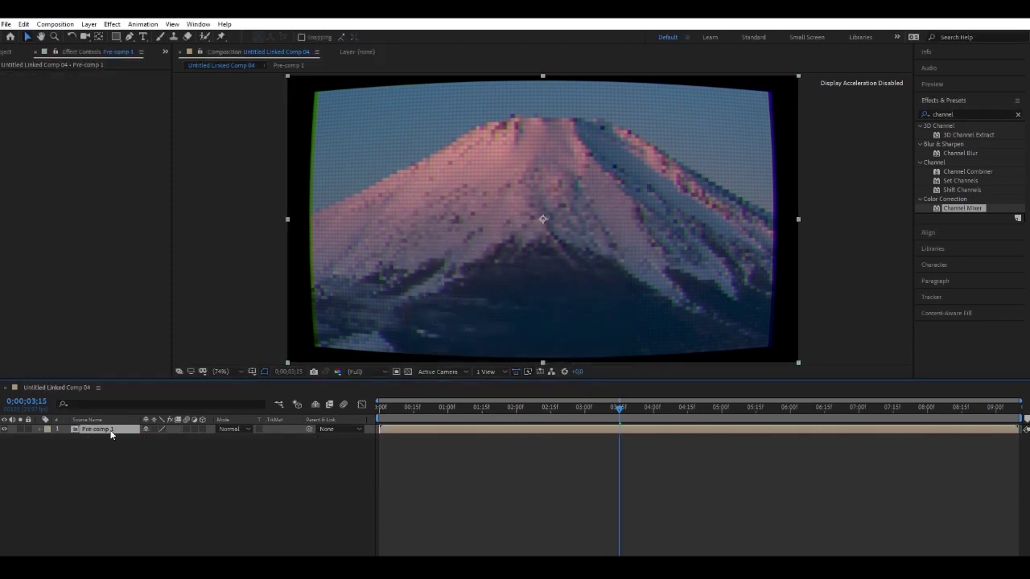
# - Duplicate the pre-comp layer and apply Gaussian Blur with a blurriness of 13.1 to the upper copy
pyautogui.hotkey('ctrl', 'd')
pyautogui.click(983, 114)
pyautogui.write('gaussian')
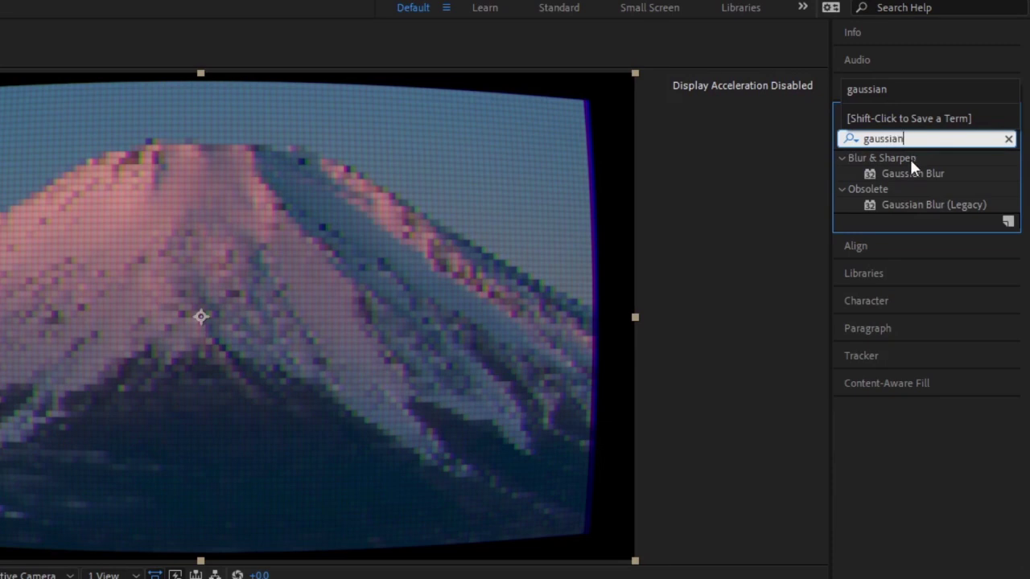
pyautogui.moveTo(909, 175); pyautogui.dragTo(655, 233)
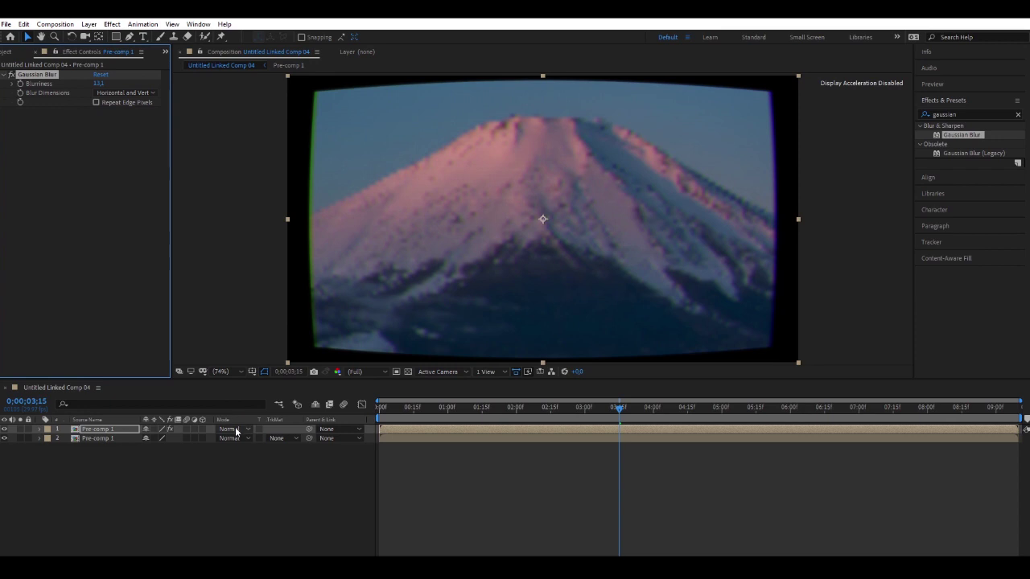
# - Set the blurred pre-comp layer's blending mode to Lighten and its opacity to 47%
pyautogui.click(232, 430)
pyautogui.click(290, 221)
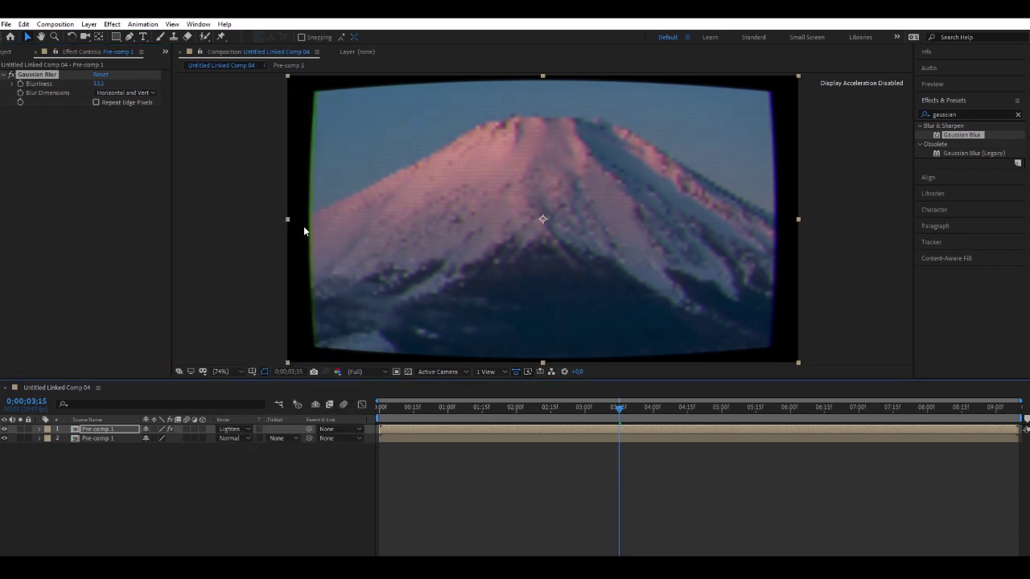
pyautogui.press('t')
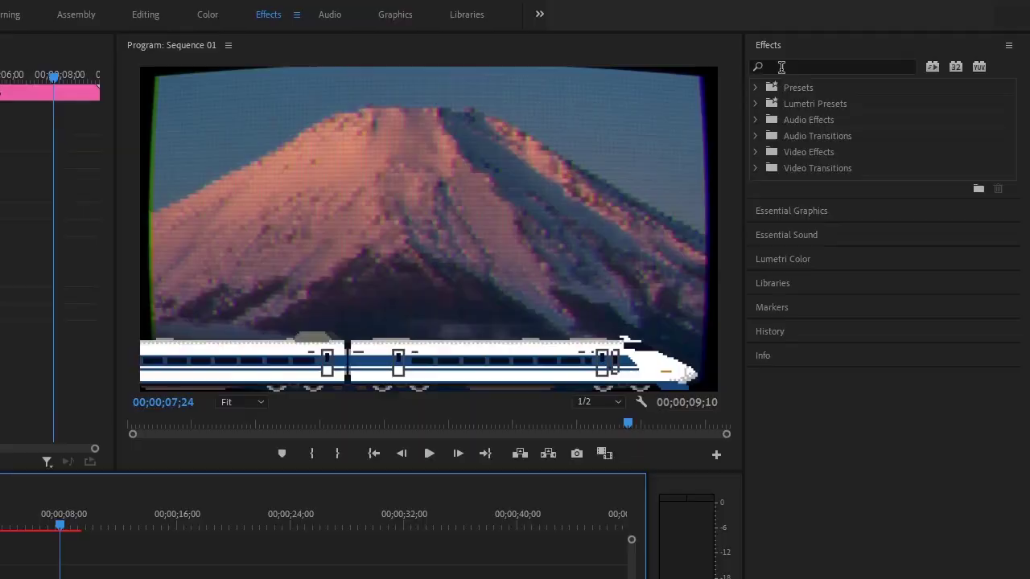
# - Switch to Premiere Pro, apply Posterize Time at frame rate 10 to the linked composition clip and play the sequence from the start
pyautogui.click(865, 75)
pyautogui.write('posterize')
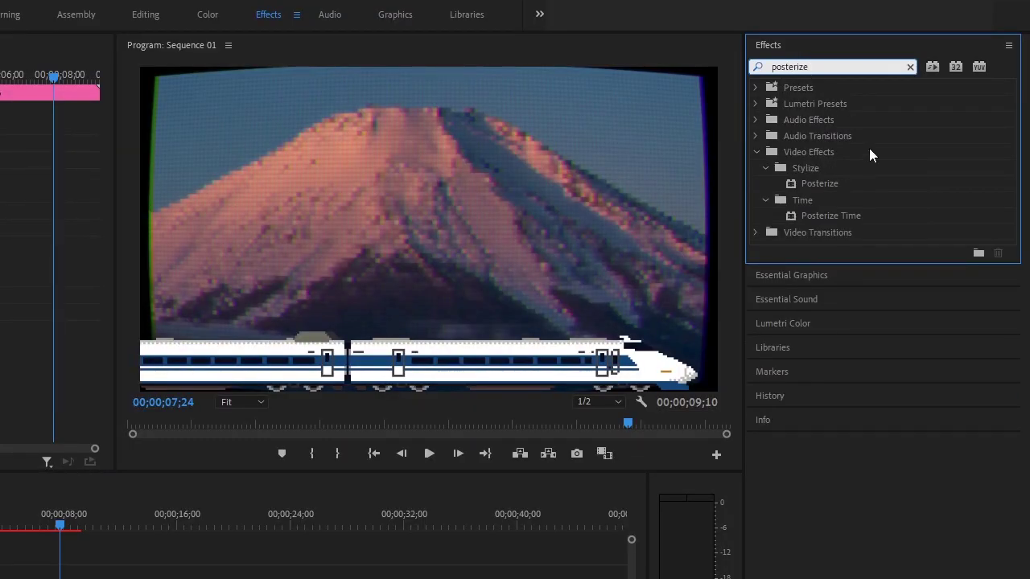
pyautogui.doubleClick(827, 215)
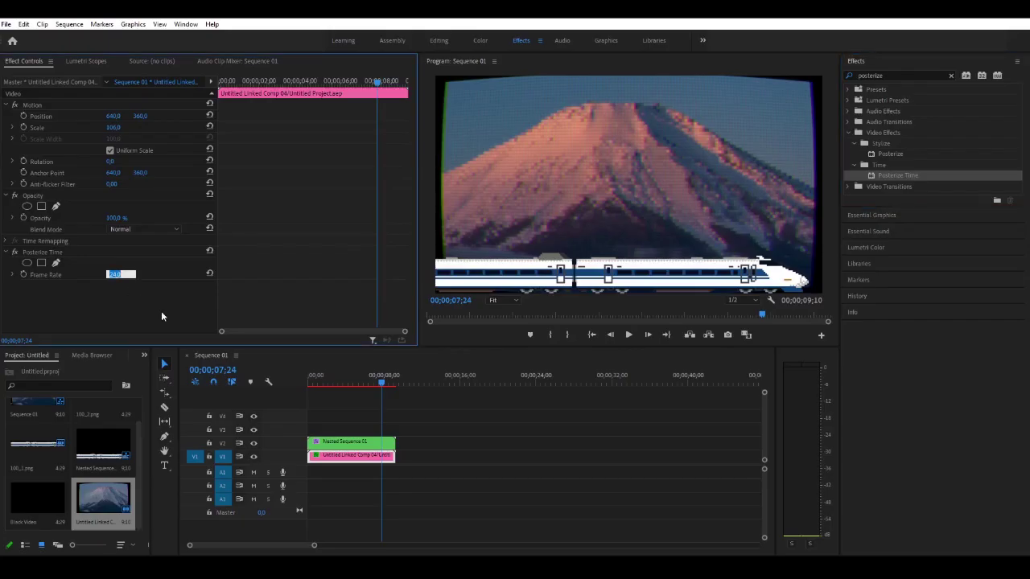
pyautogui.write('10')
pyautogui.press('Return')
pyautogui.moveTo(329, 382); pyautogui.dragTo(285, 379)
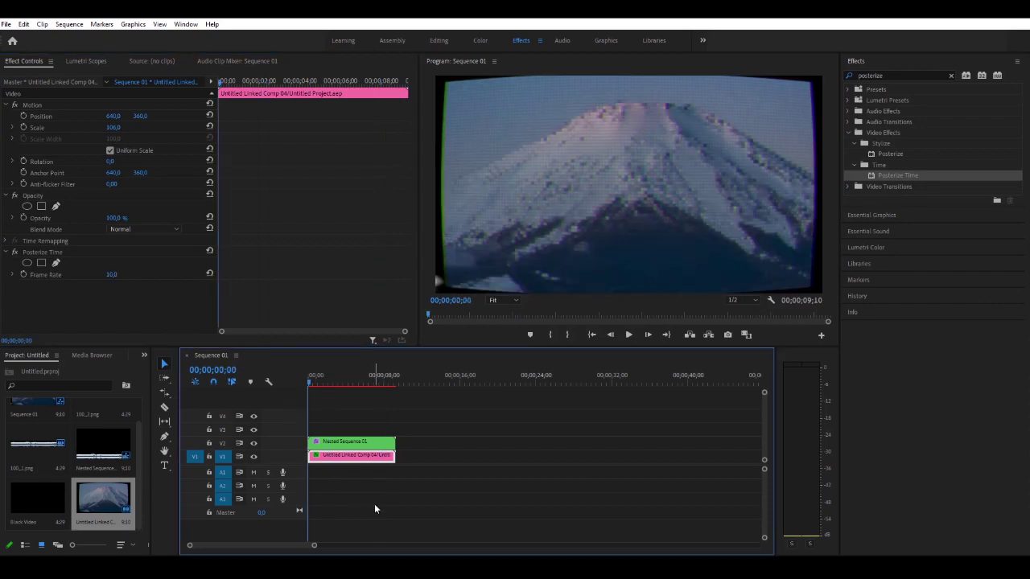
pyautogui.press('space')
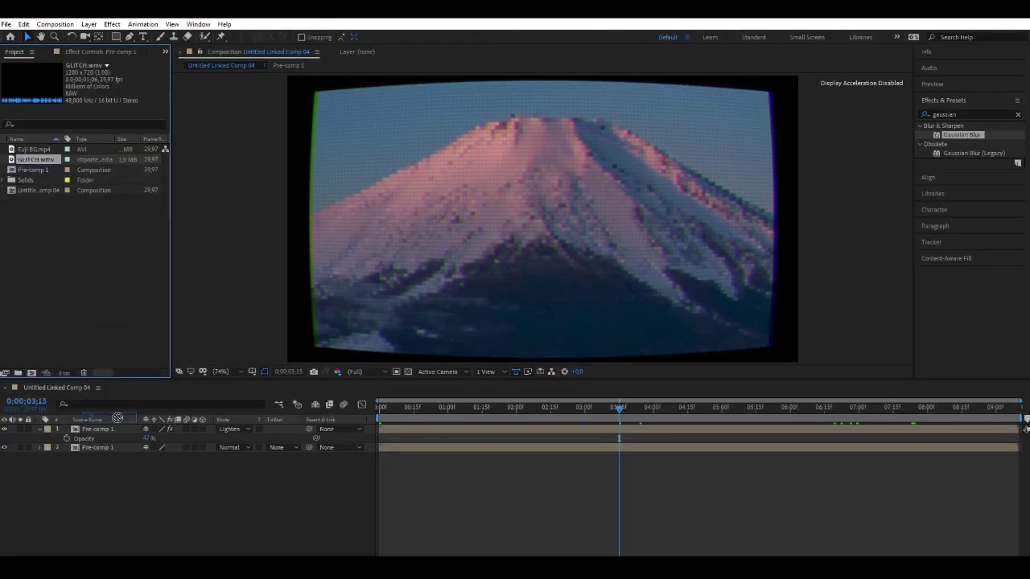
# - Switch to After Effects and place GLITCH.wmv above the pre-comp layers, starting at about 1 second
pyautogui.moveTo(117, 417); pyautogui.dragTo(120, 428)
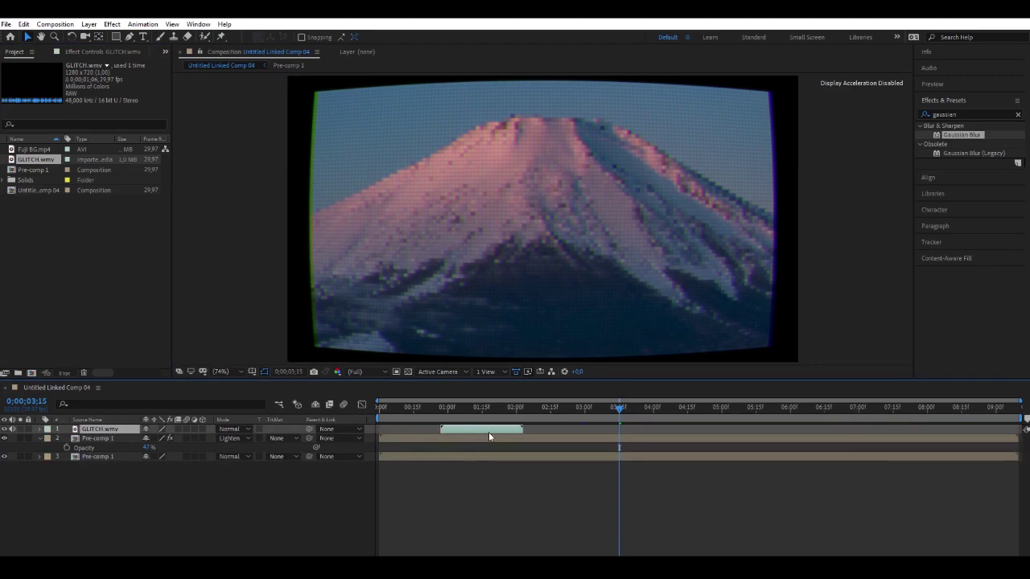
pyautogui.click(453, 409)
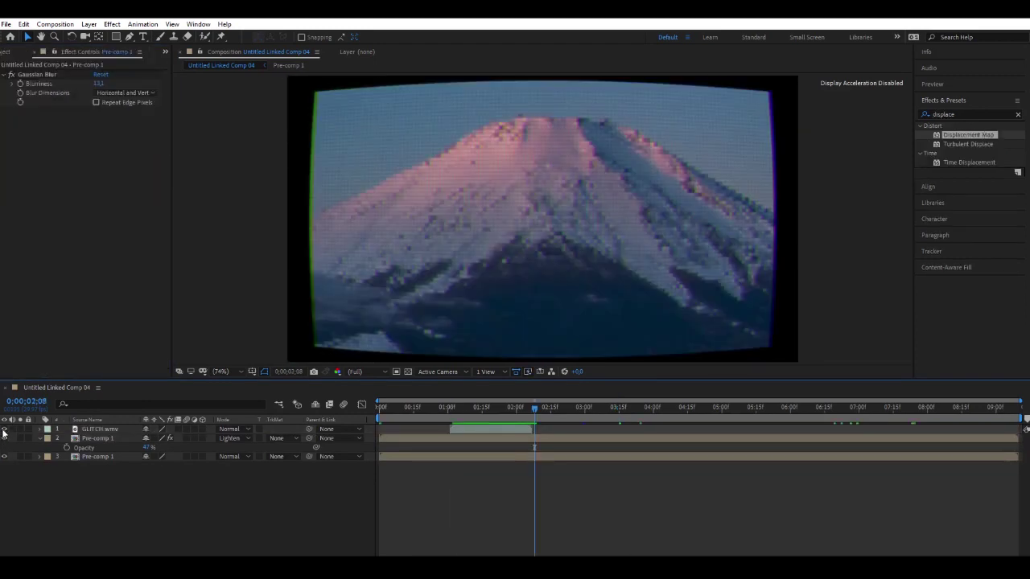
# - Add a new adjustment layer above GLITCH.wmv and apply the Displacement Map effect to it
pyautogui.rightClick(131, 487)
pyautogui.moveTo(202, 369)
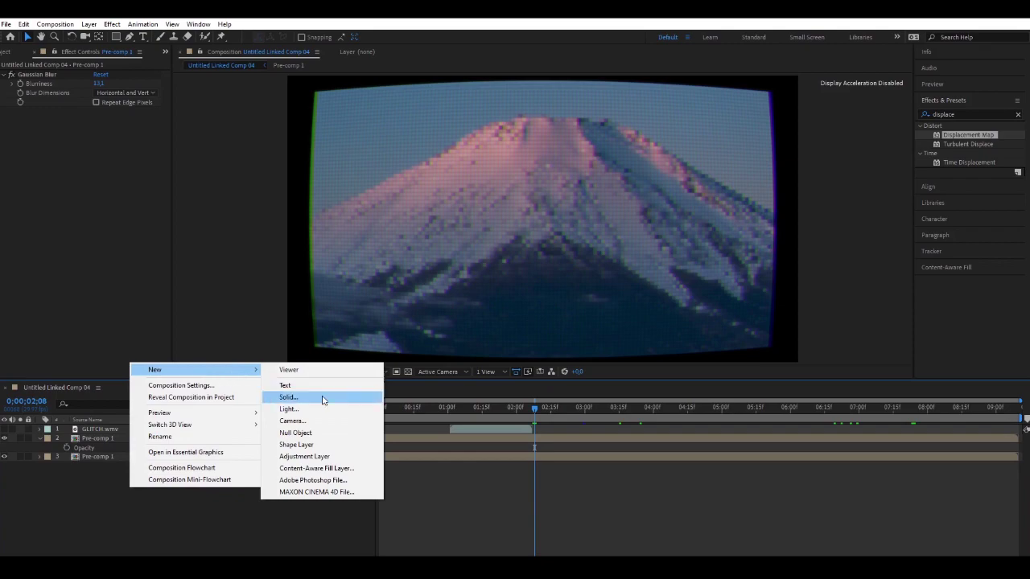
pyautogui.click(322, 458)
pyautogui.write('displacement')
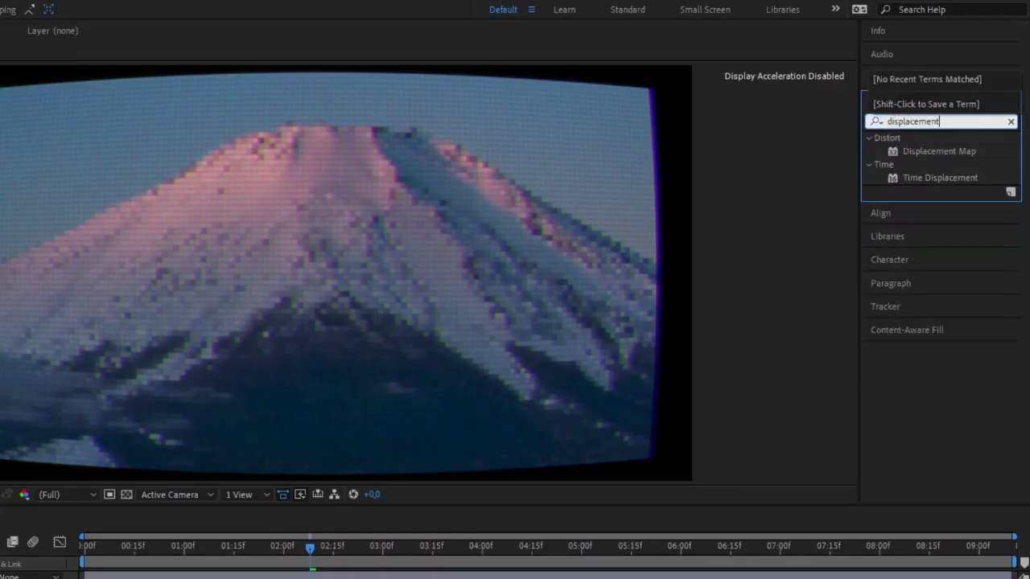
pyautogui.doubleClick(913, 152)
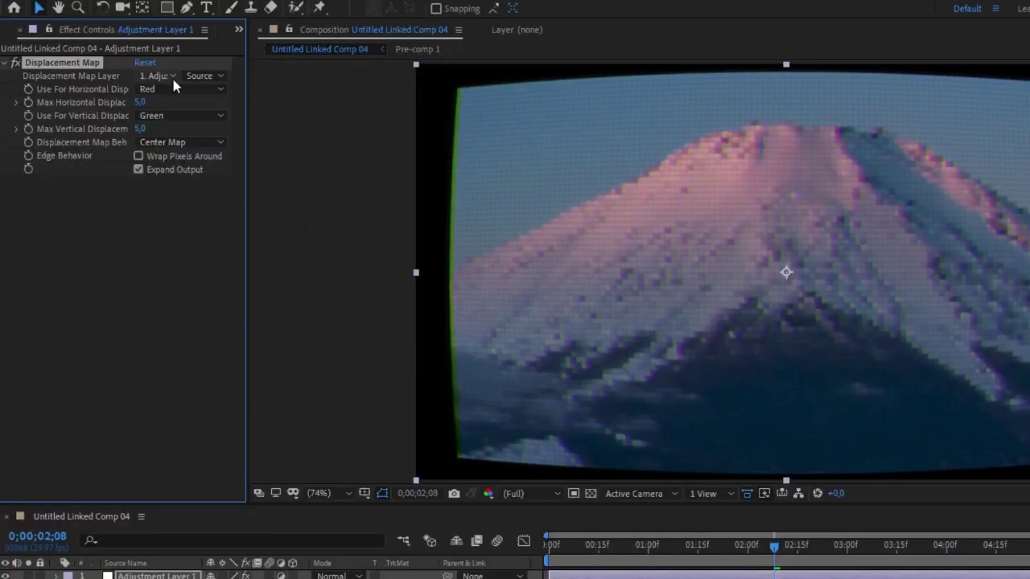
# - Use GLITCH.wmv as the displacement map layer with a maximum horizontal displacement of 10, and preview from the start of the glitch clip
pyautogui.click(173, 79)
pyautogui.click(196, 131)
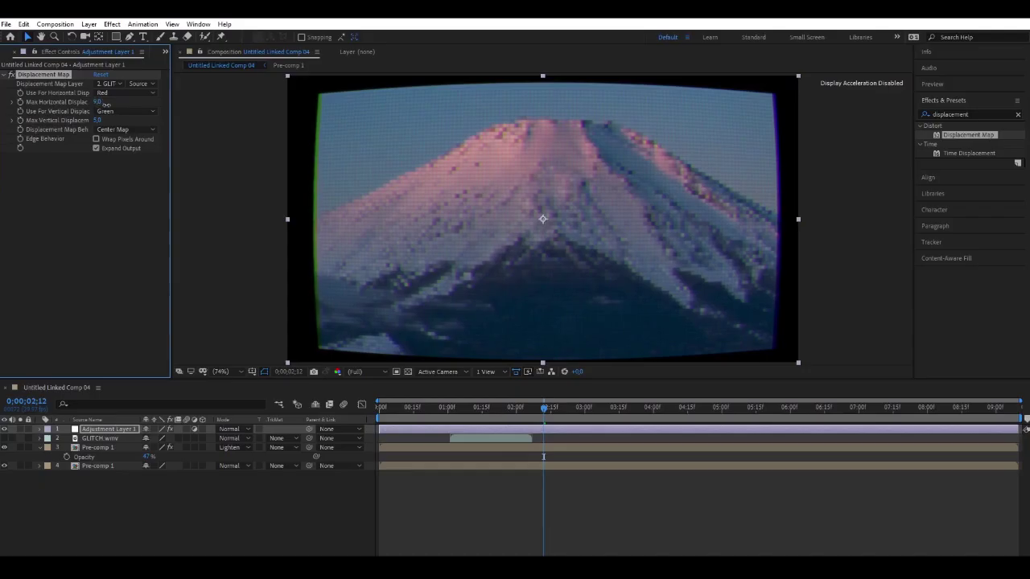
pyautogui.moveTo(141, 103); pyautogui.dragTo(152, 107)
pyautogui.click(453, 408)
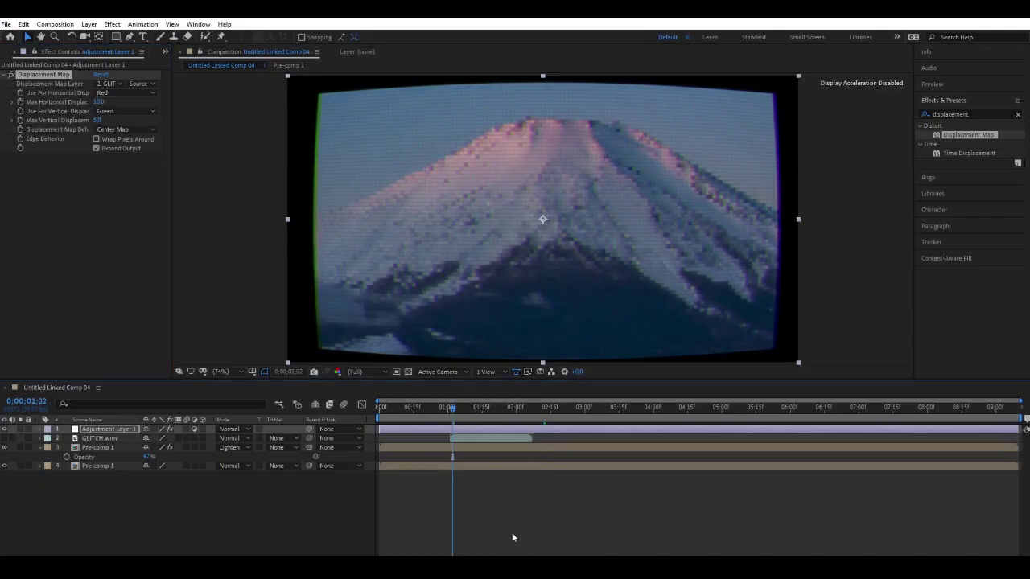
pyautogui.press('space')
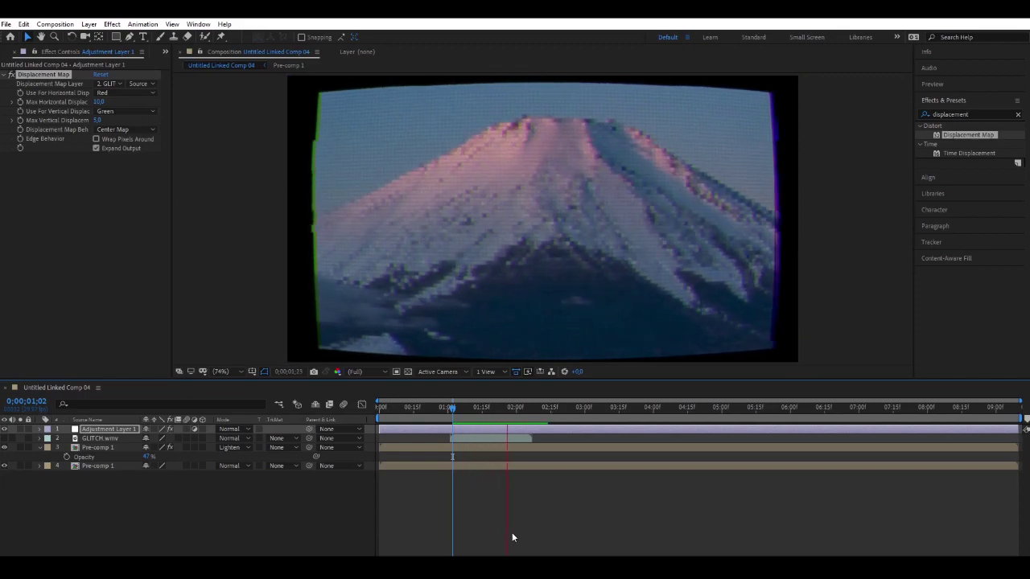